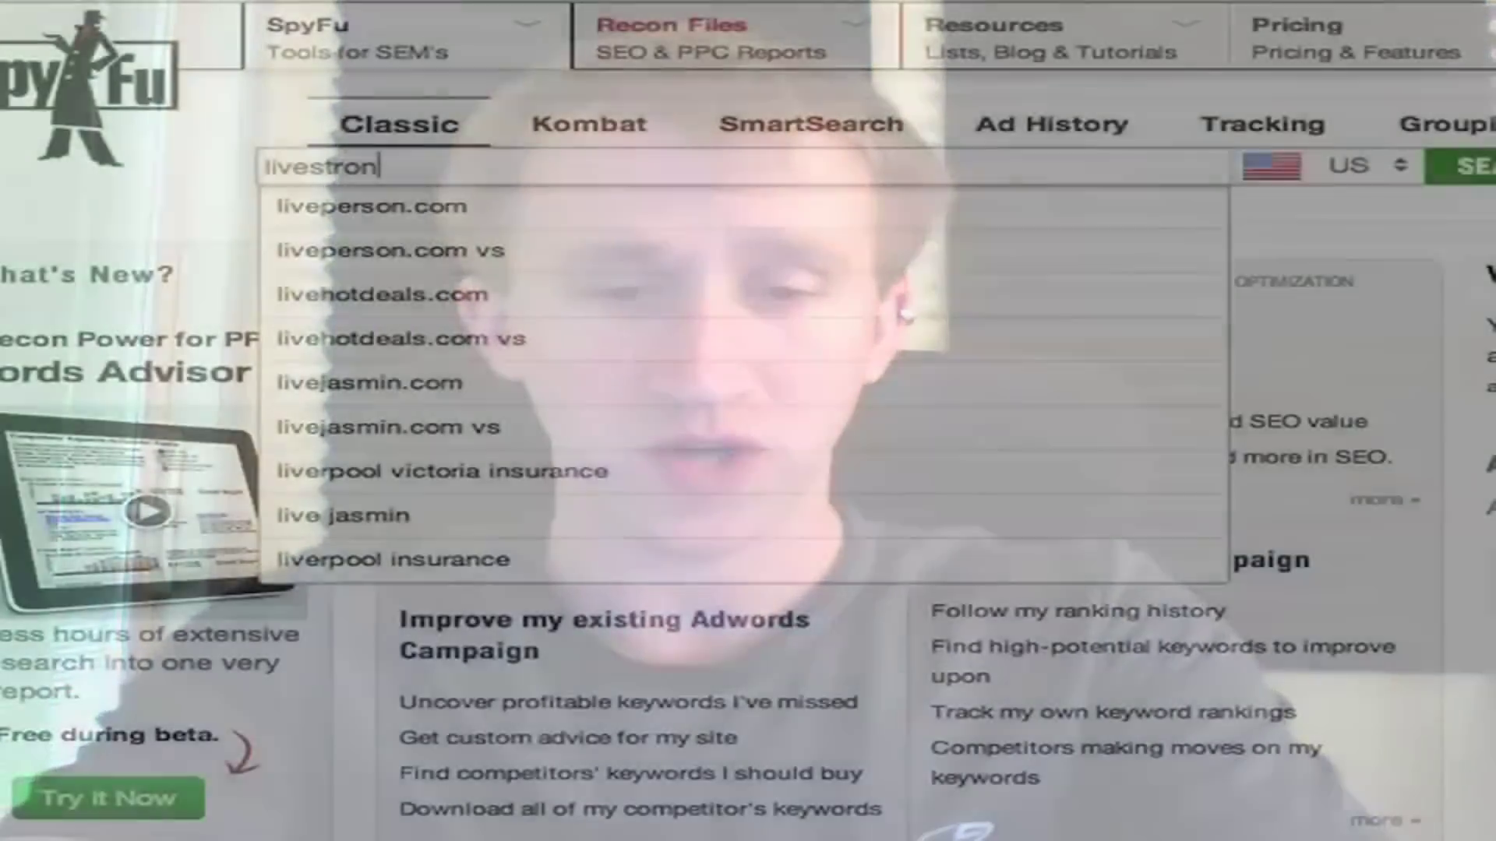
# Search livestrong.com/blog and scroll through its organic keywords, Adwords and Matching Pages sections.
pyautogui.write('g.com/blog')
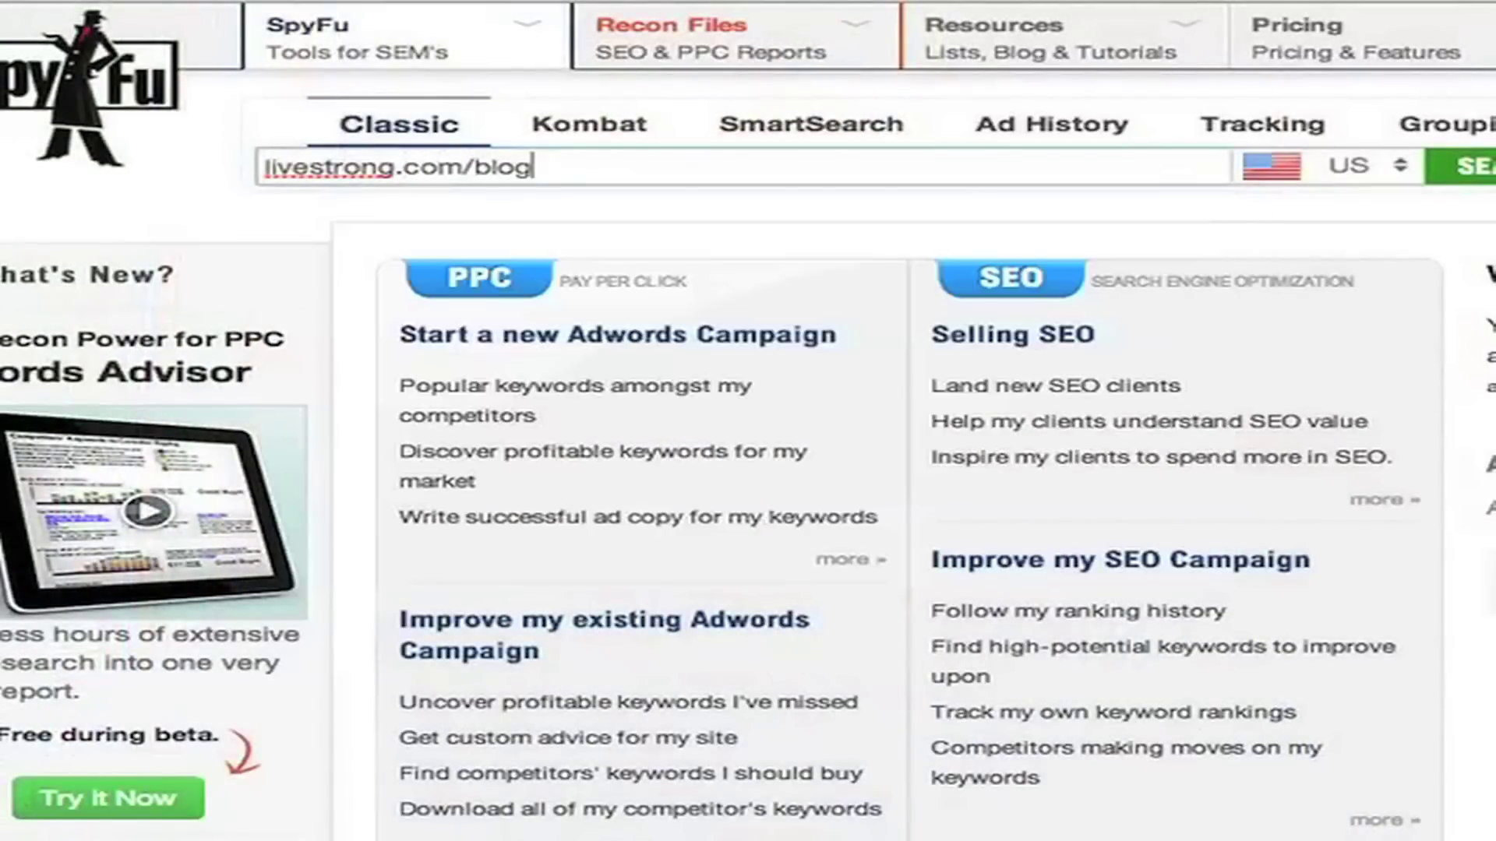
pyautogui.press('Return')
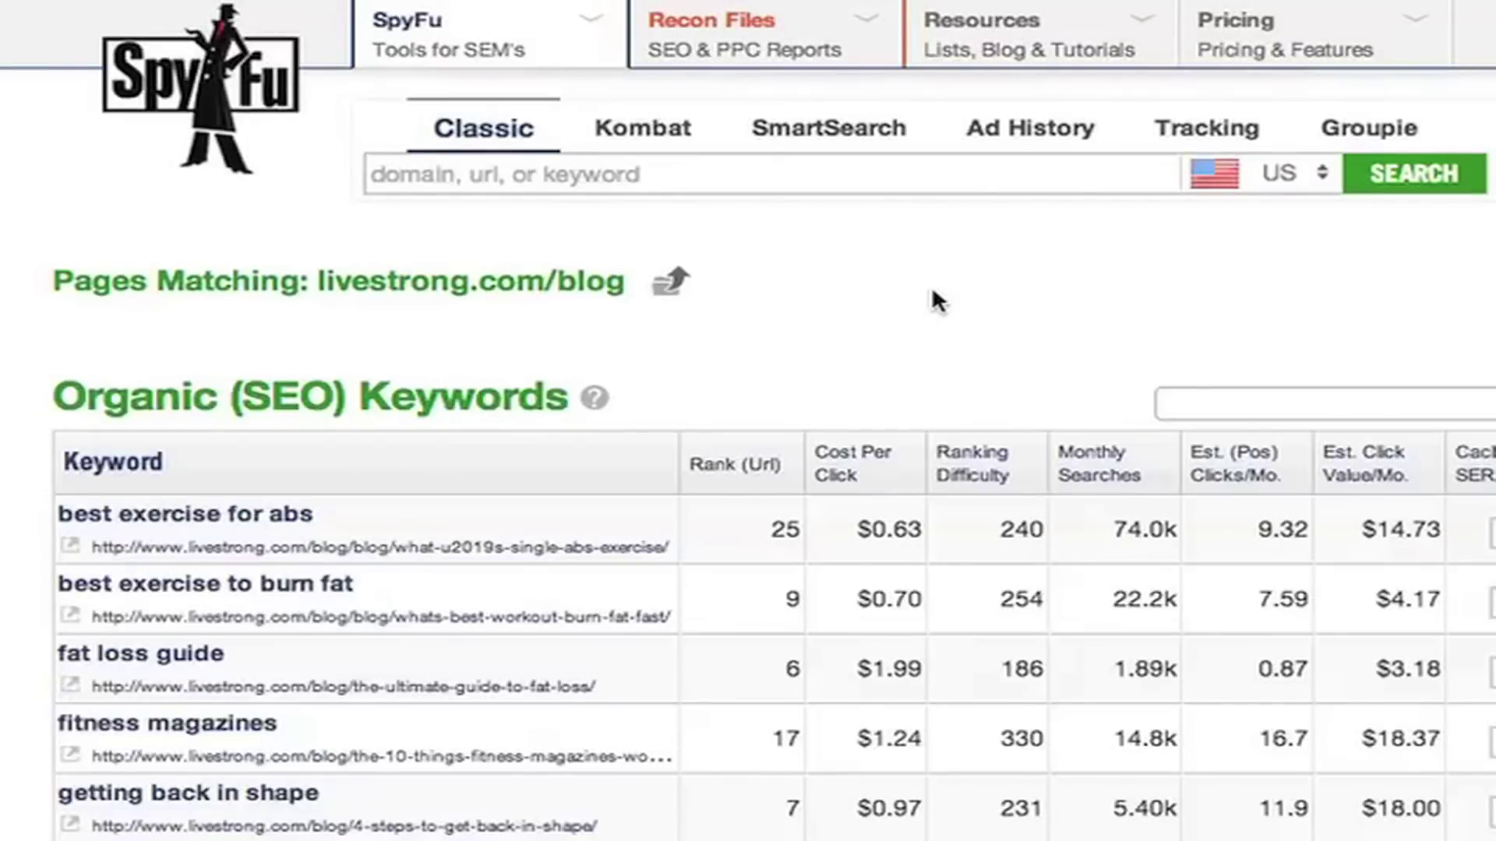
pyautogui.scroll(-3, 932, 291)
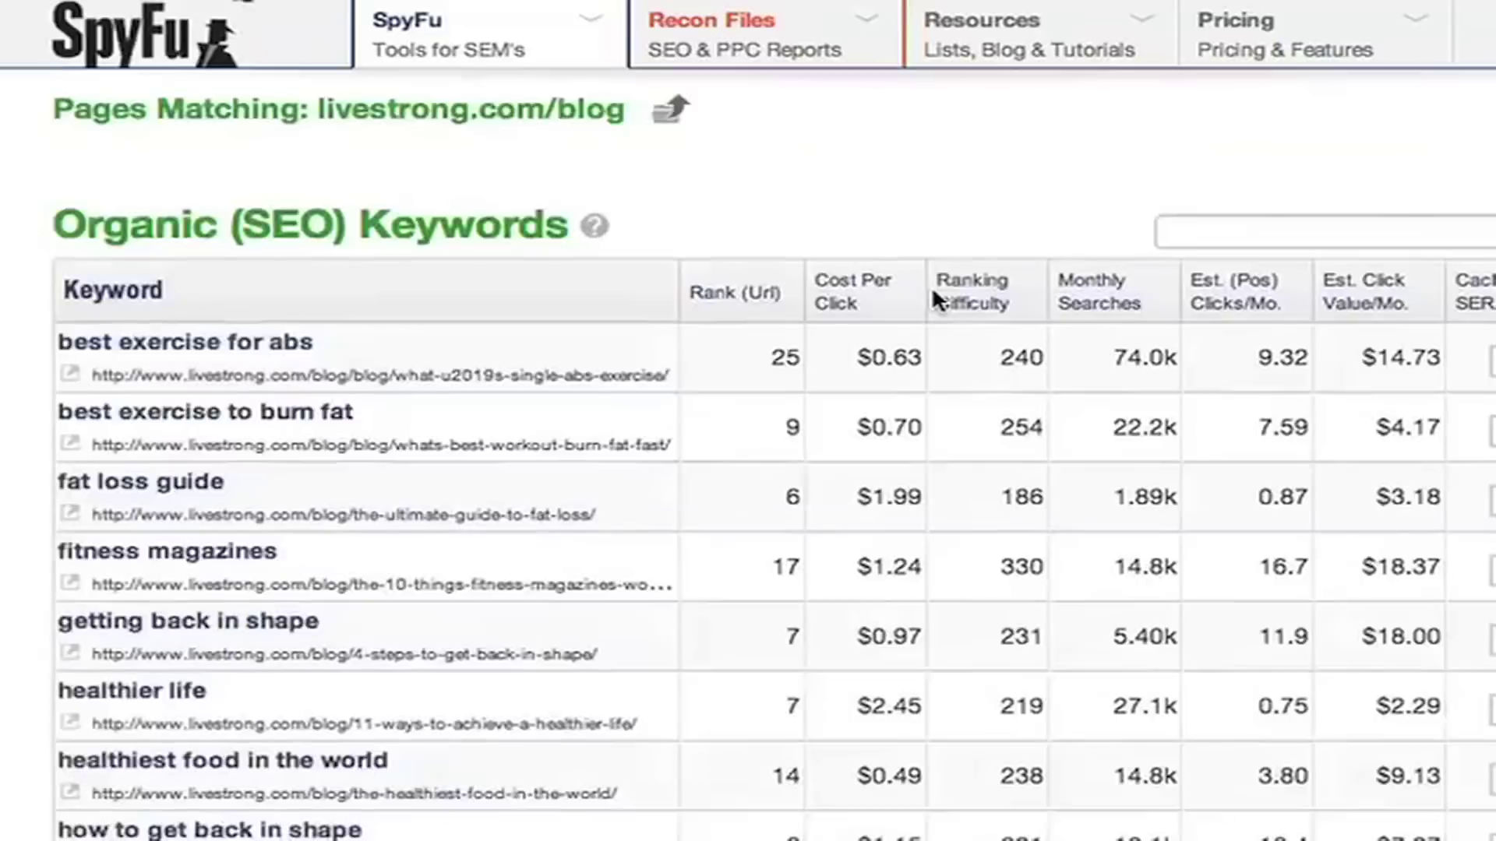
pyautogui.scroll(-10, 932, 285)
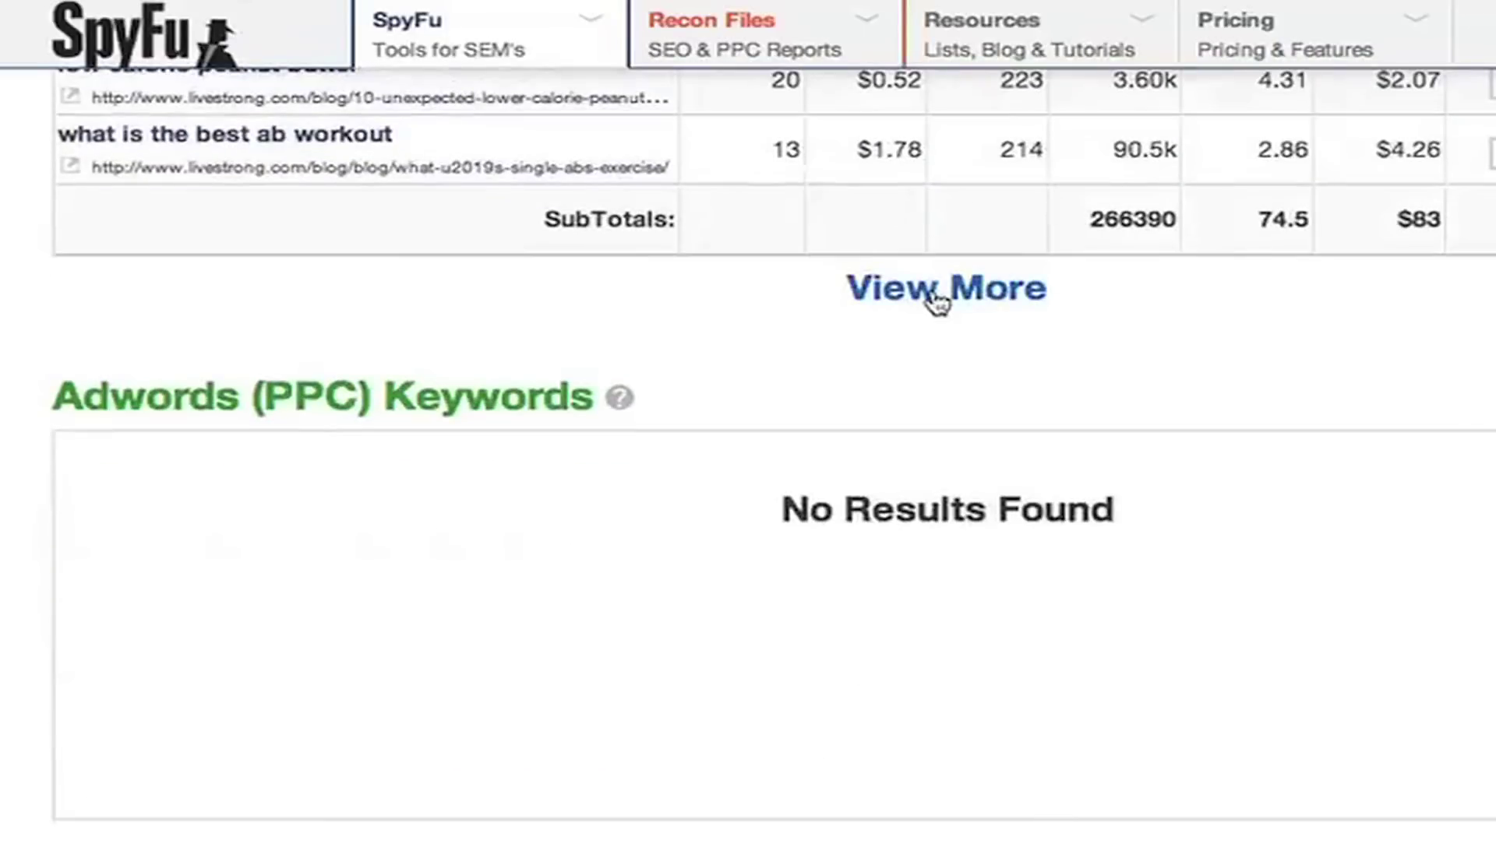
pyautogui.scroll(-8, 935, 300)
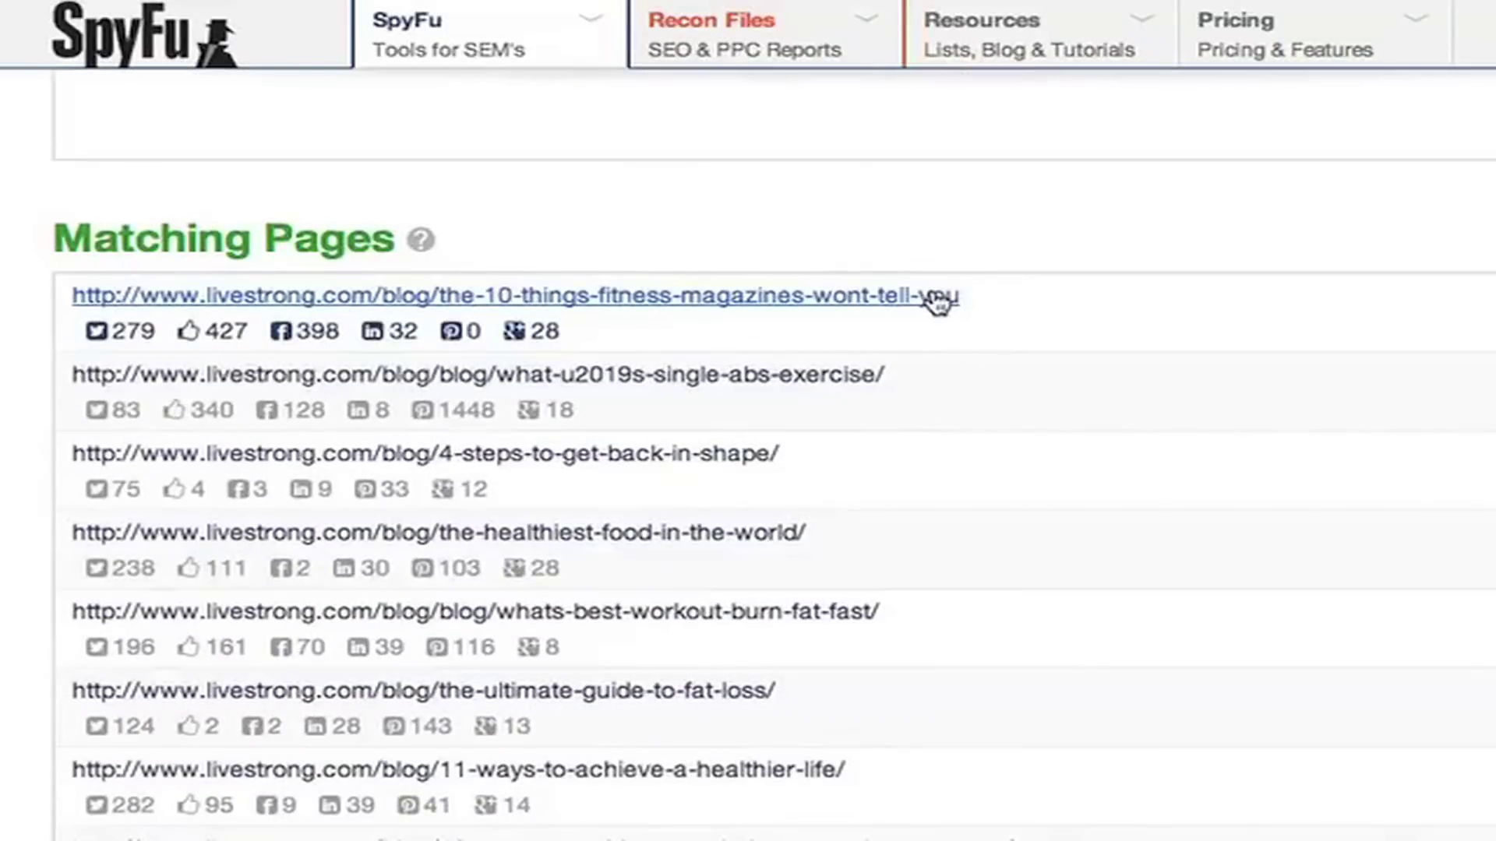
pyautogui.scroll(-13, 935, 300)
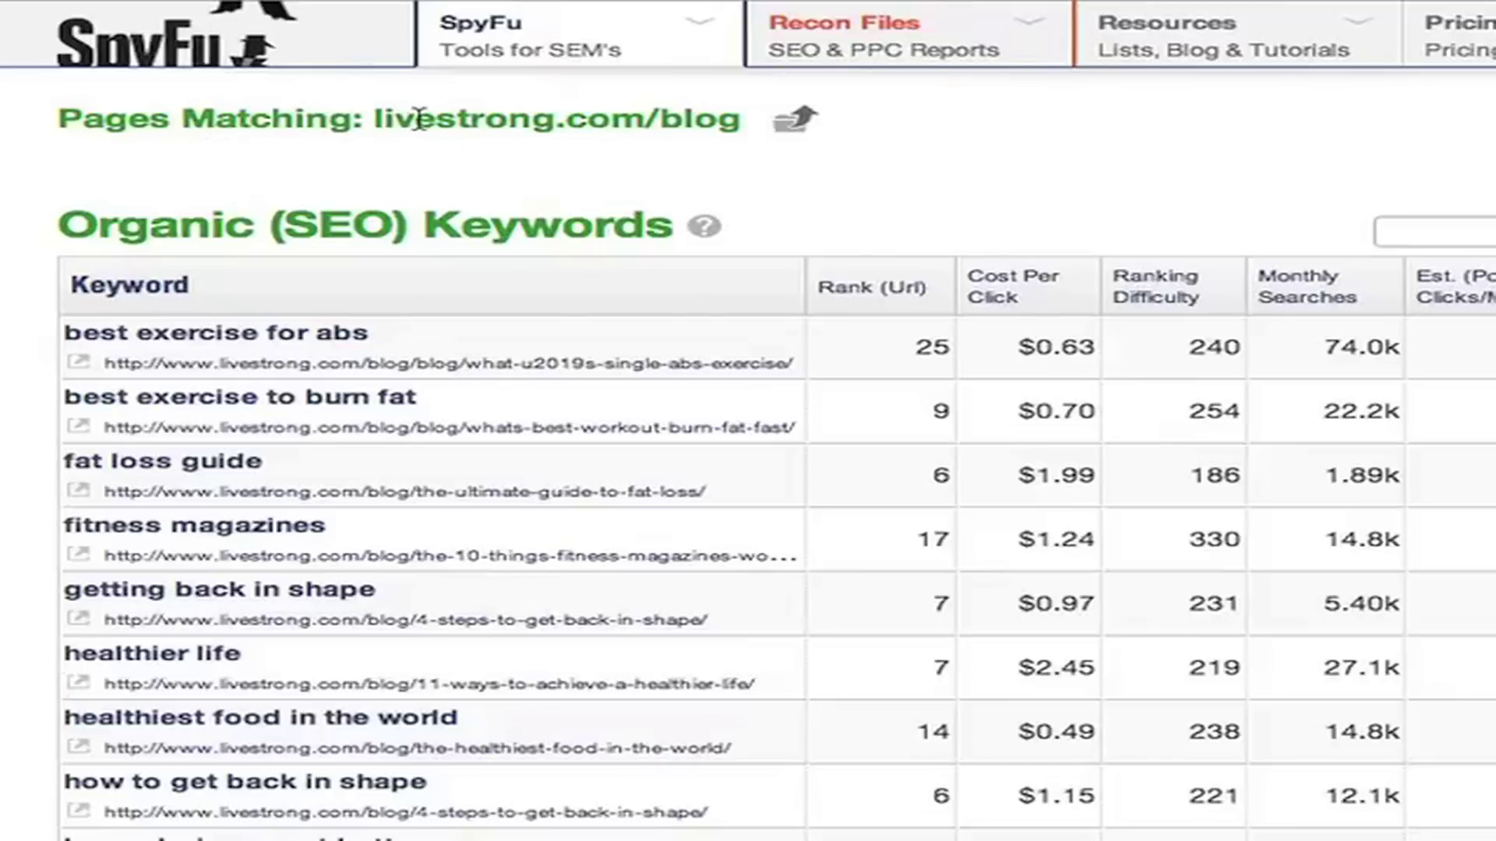
# Select the livestrong.com domain in the Pages Matching results heading.
pyautogui.doubleClick(462, 123)
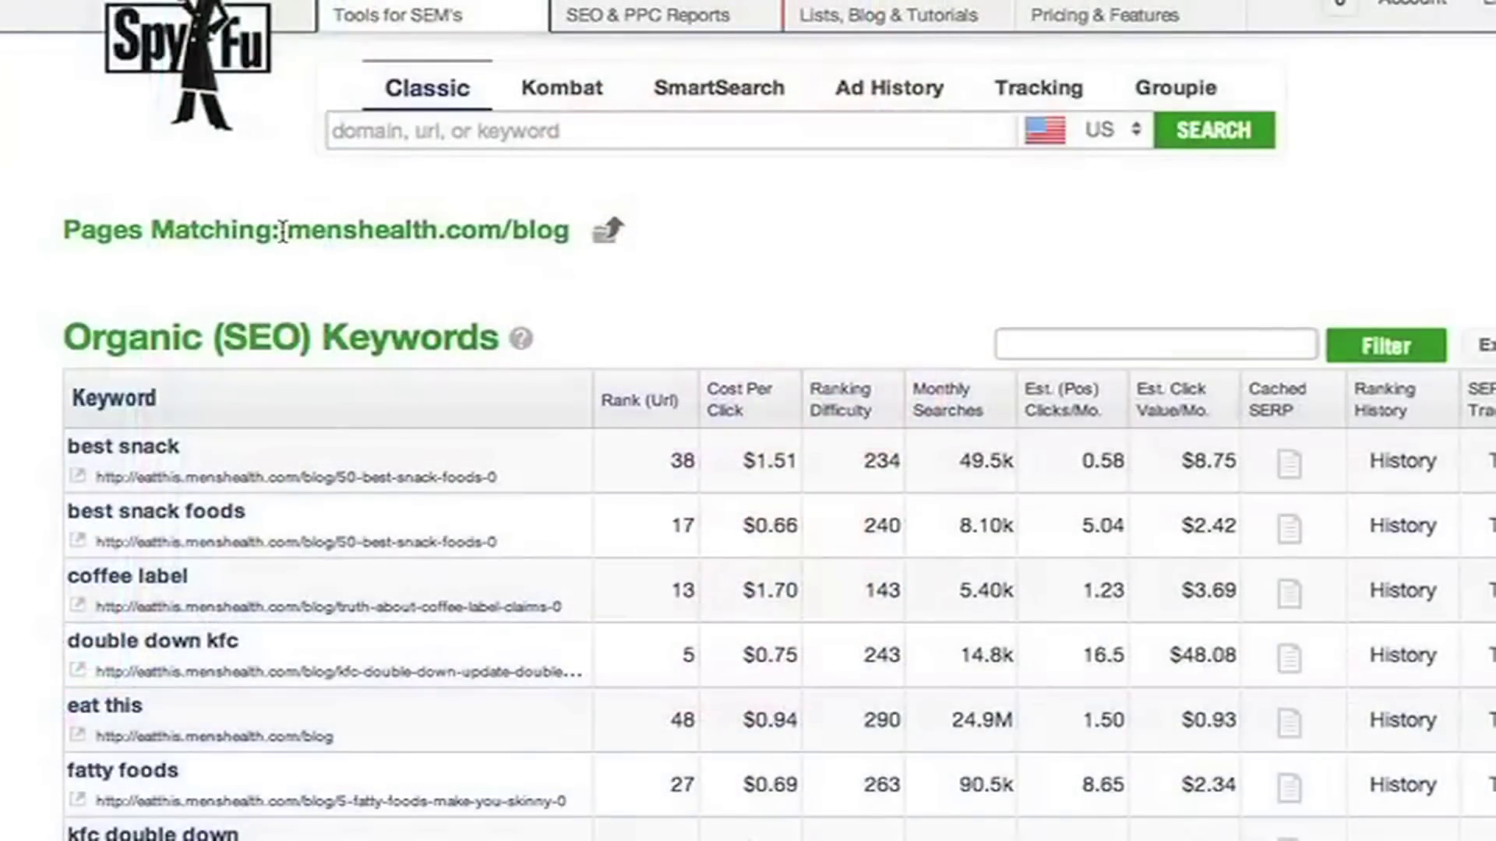
pyautogui.moveTo(283, 232); pyautogui.dragTo(604, 250)
pyautogui.scroll(-7, 1005, 350)
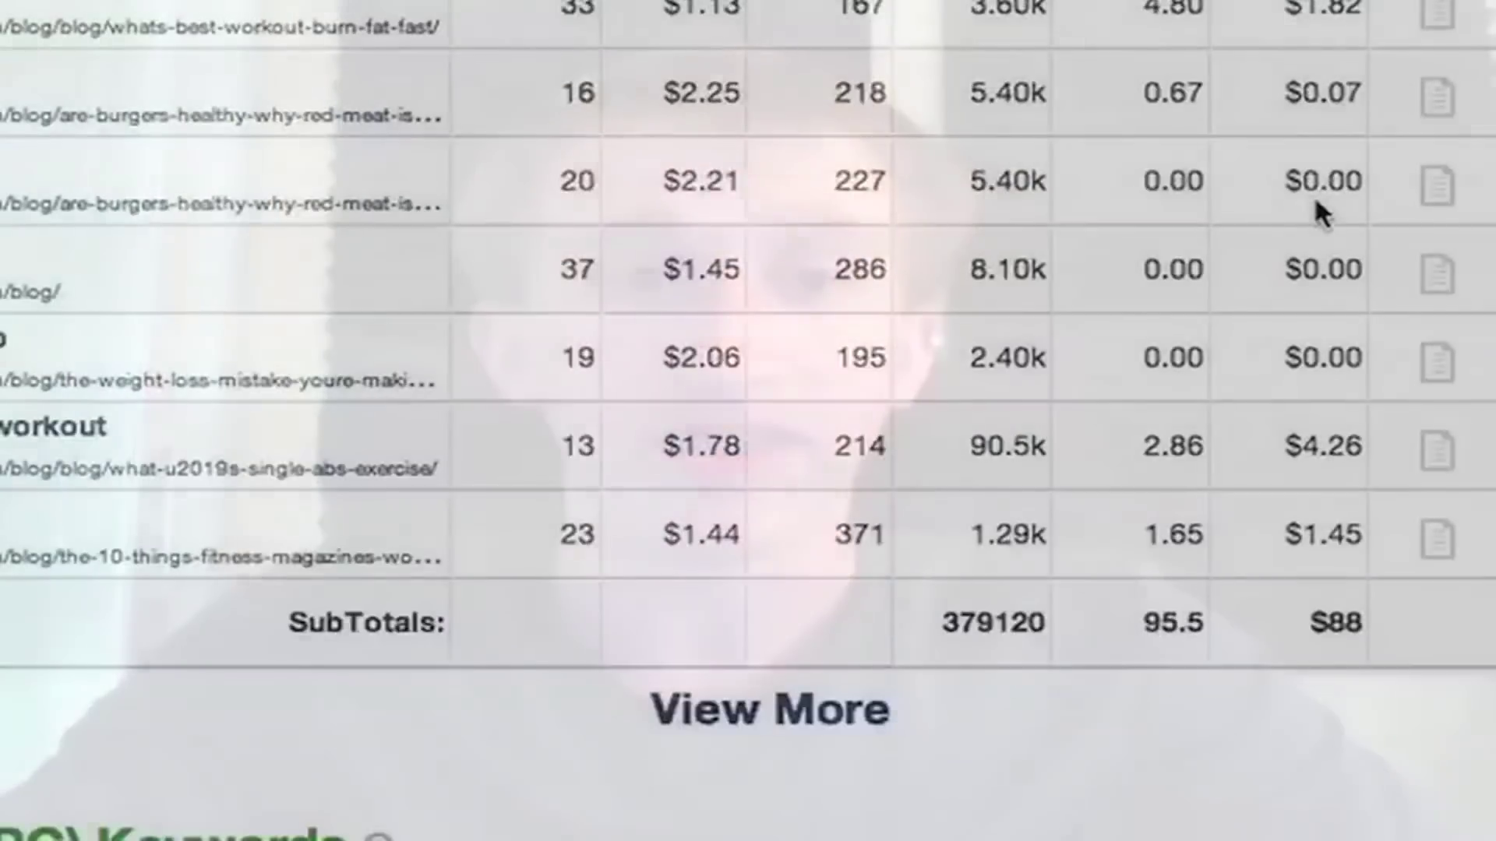
# Load three more batches of rows into livestrong.com/blog's Organic (SEO) Keywords table.
pyautogui.scroll(-1, 1314, 194)
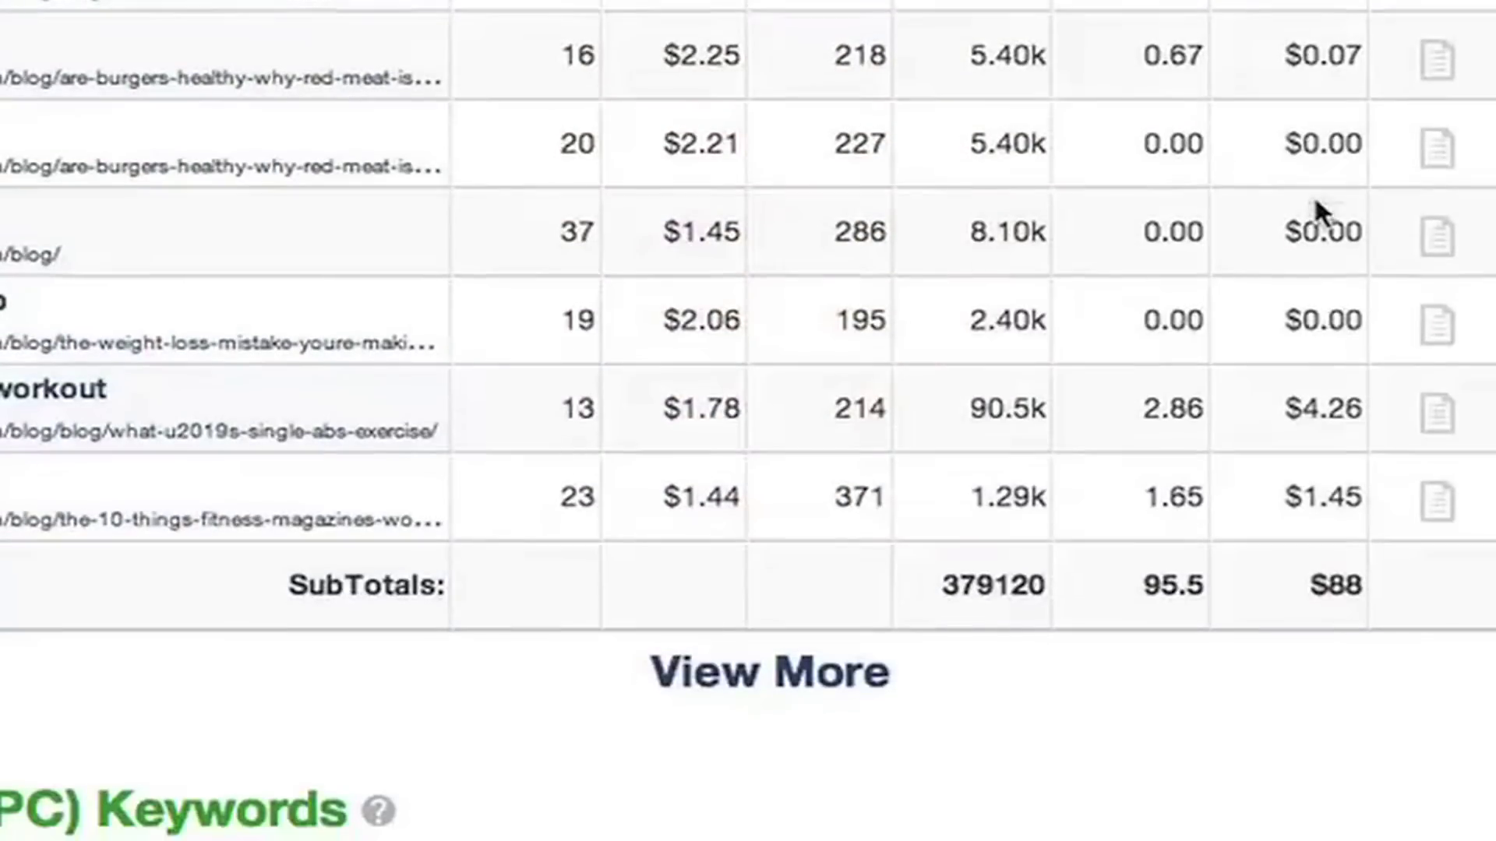
pyautogui.click(763, 682)
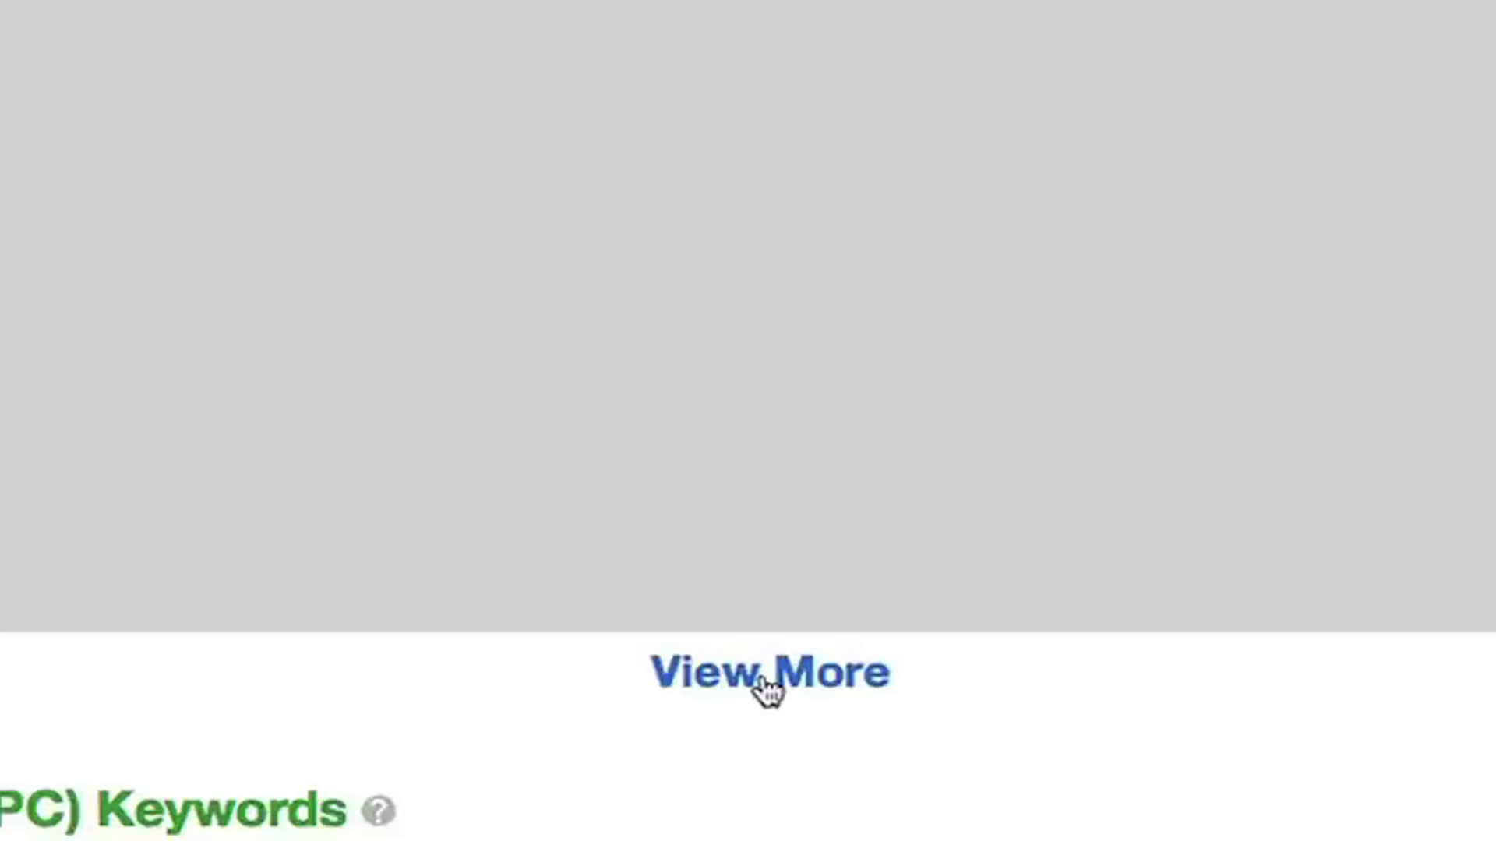
pyautogui.scroll(-15, 767, 690)
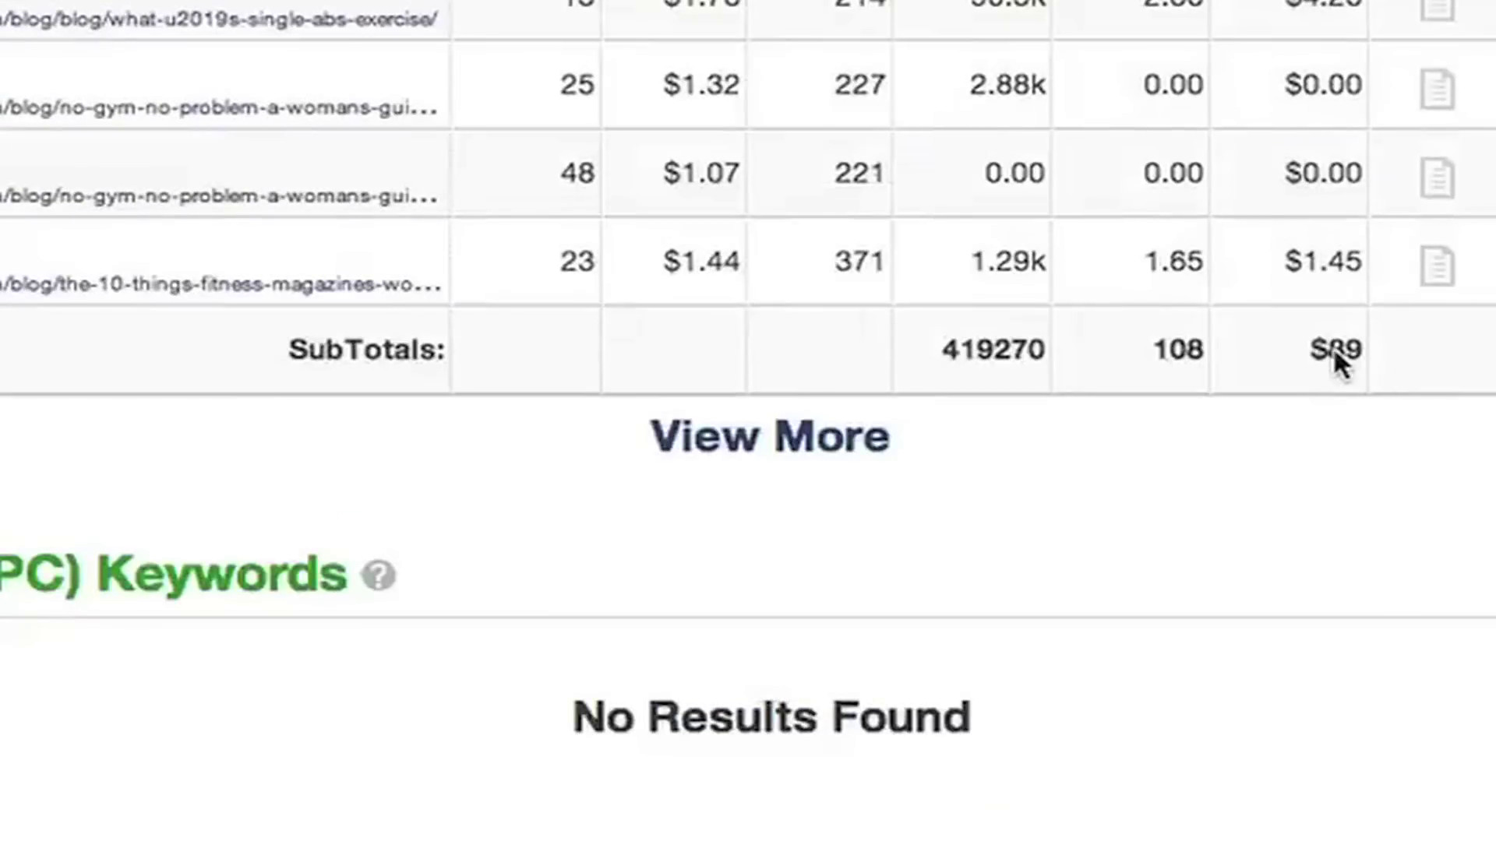
pyautogui.click(734, 441)
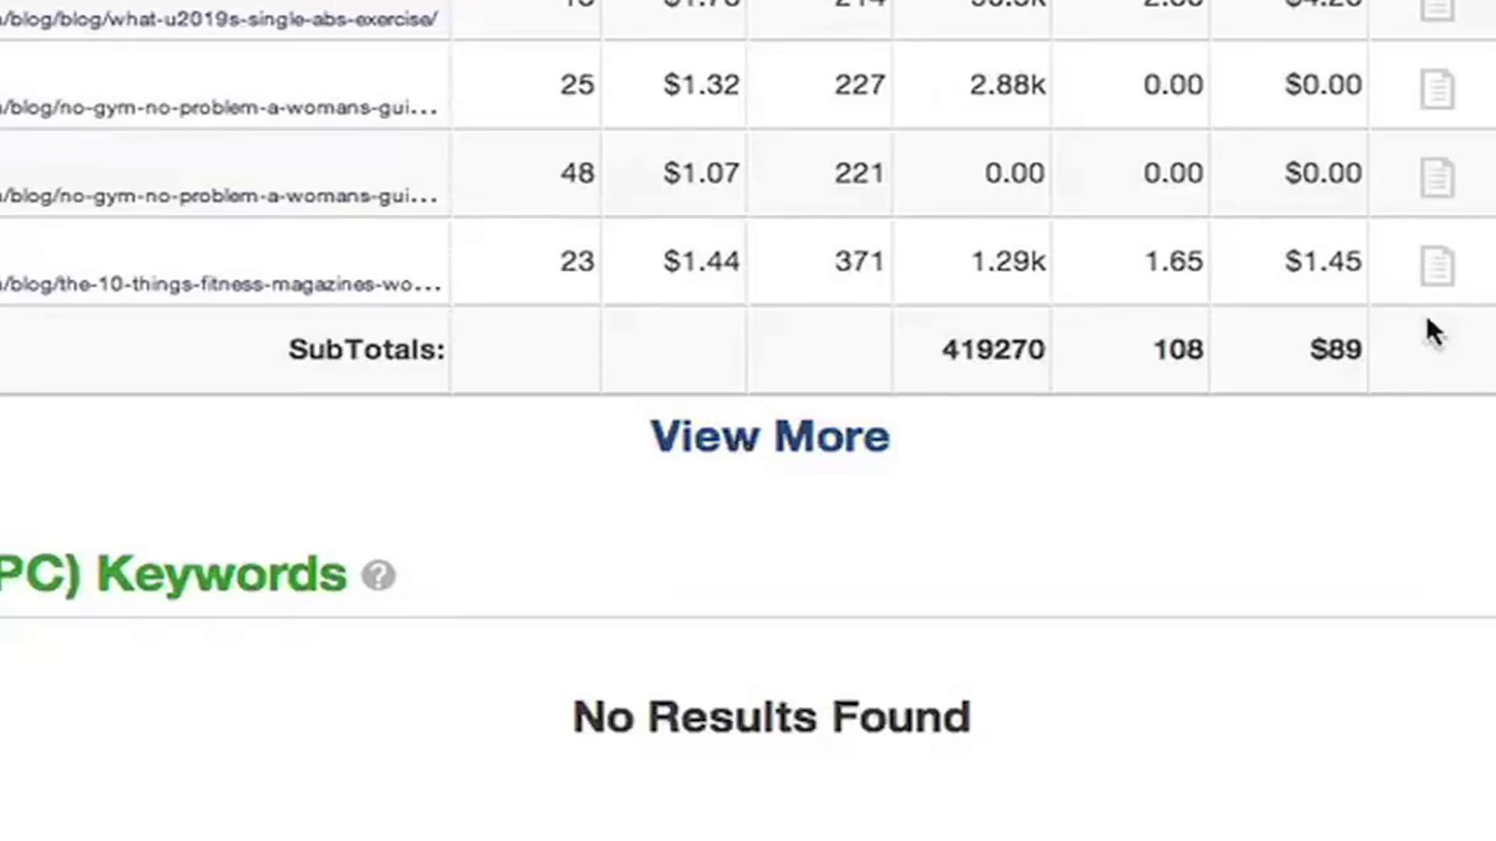
pyautogui.click(725, 441)
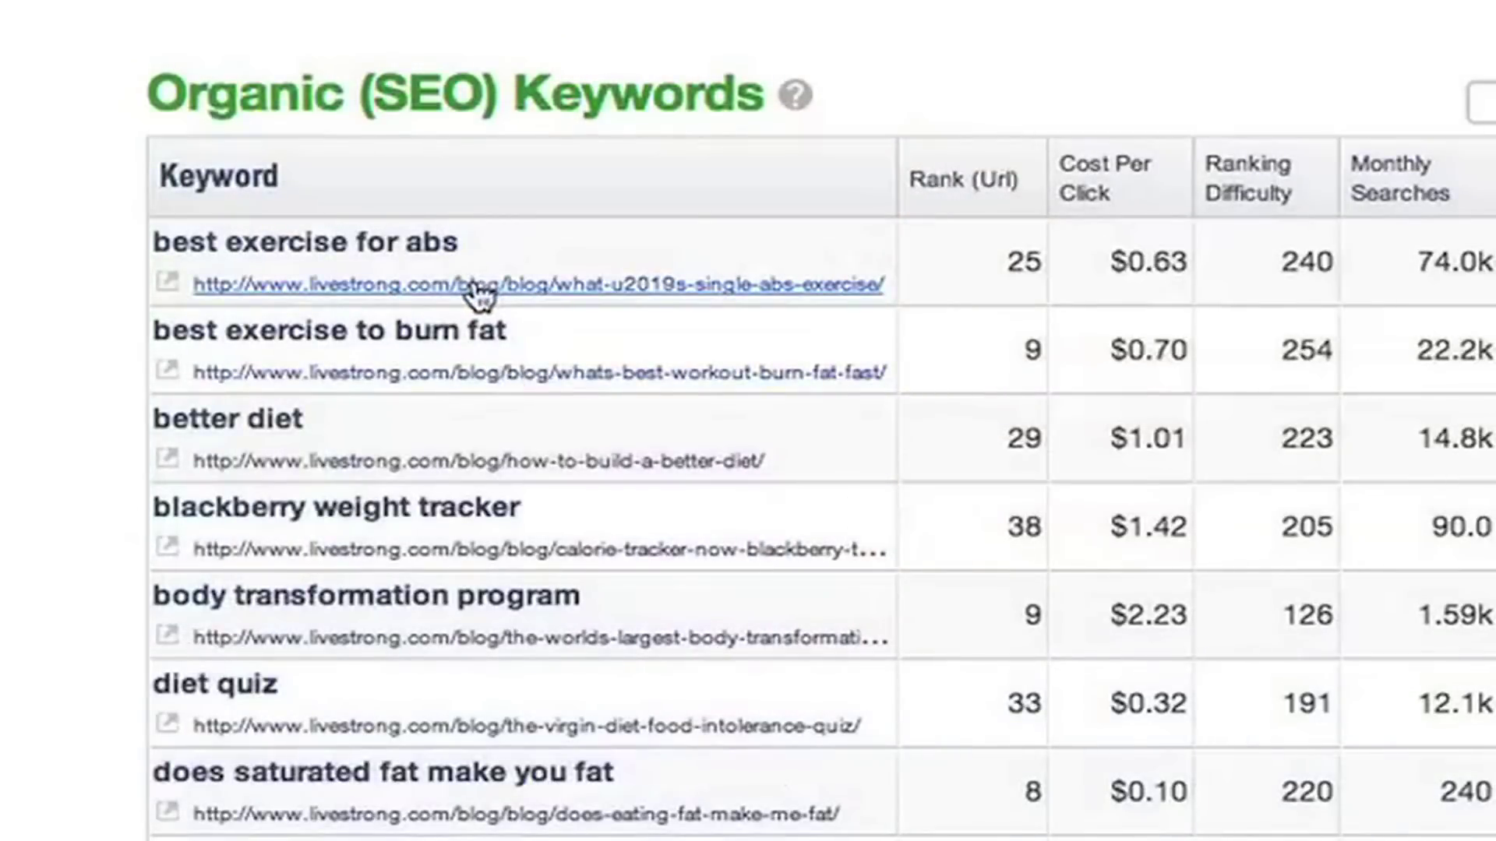
# Filter keywords to the abs article, broaden back, then filter to the 'No Gym, No Problem' article.
pyautogui.click(477, 288)
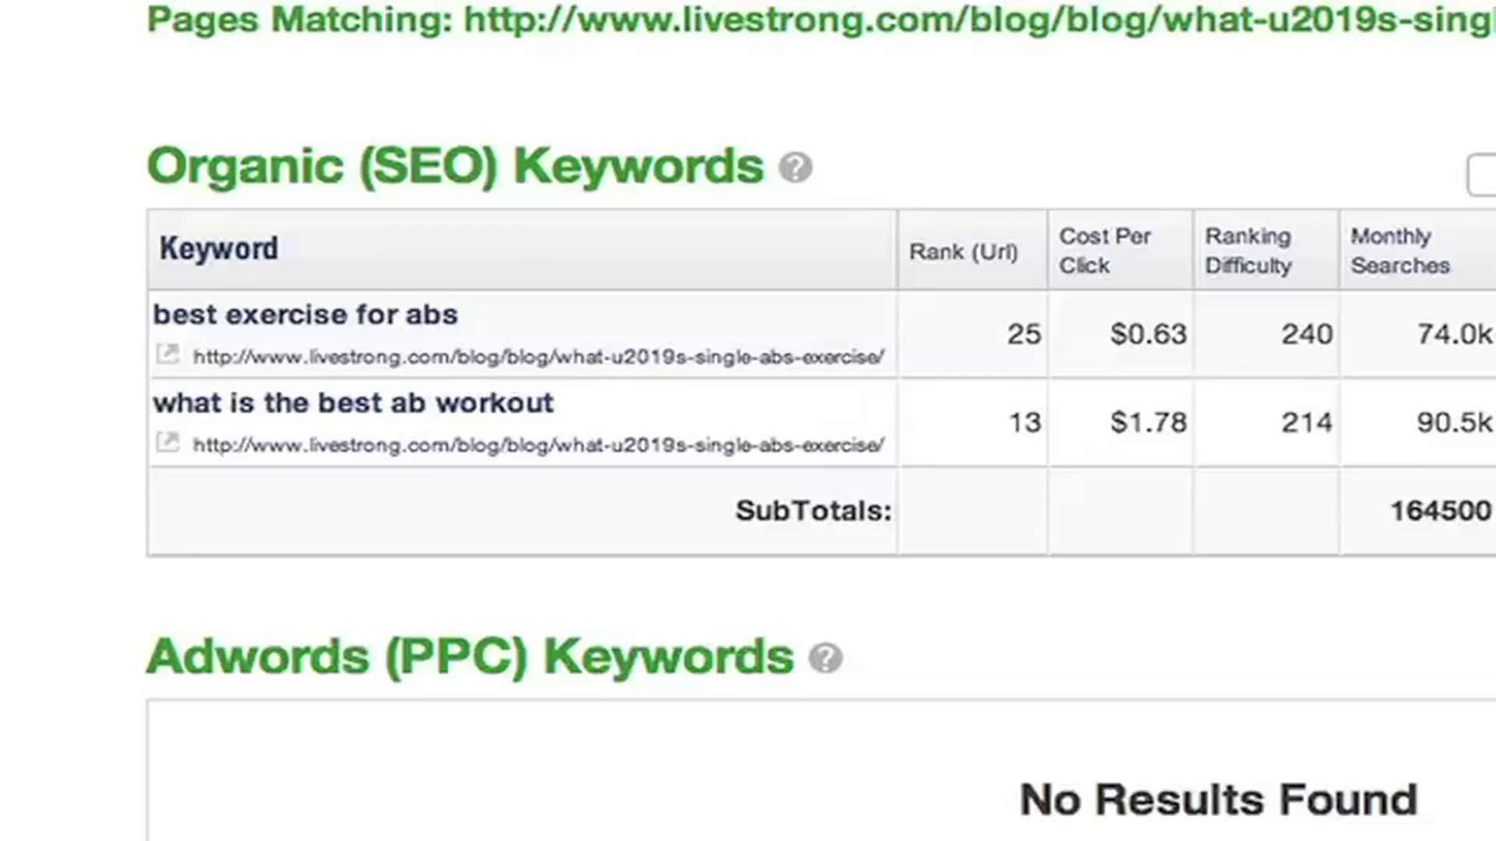
pyautogui.click(783, 358)
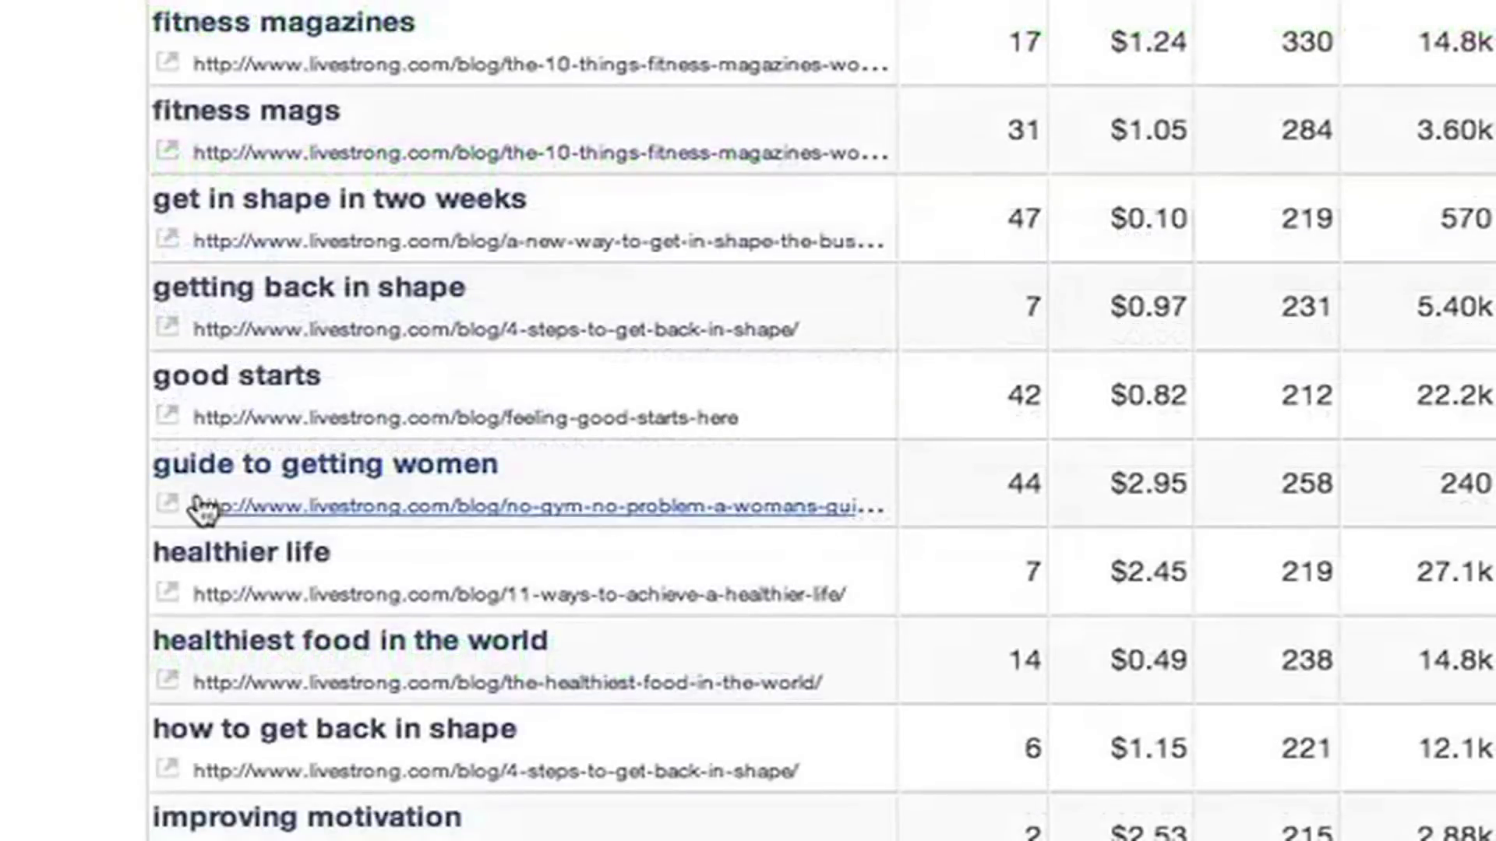
pyautogui.click(416, 508)
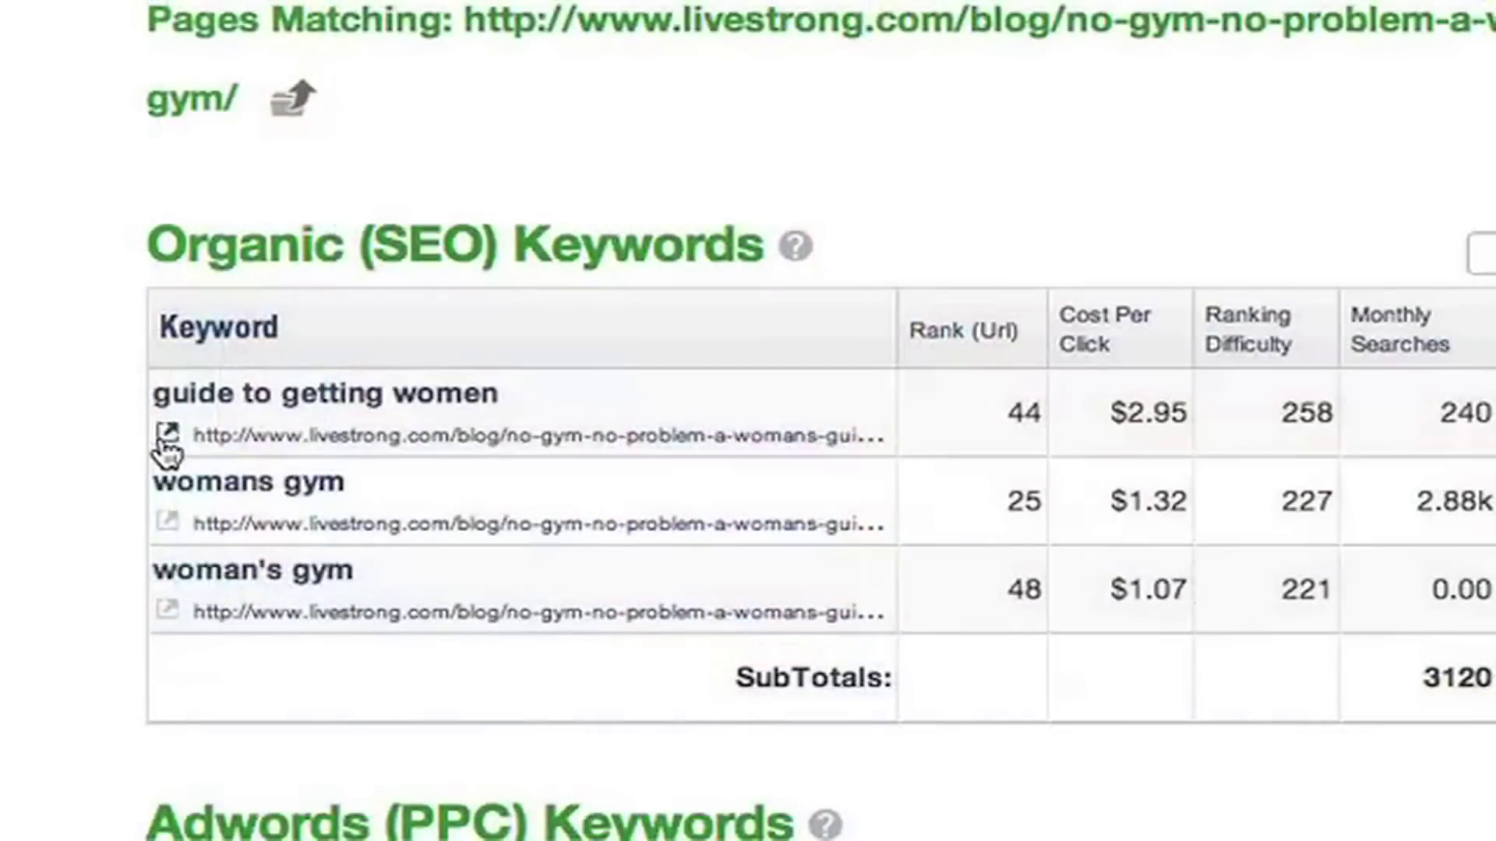
# Open the no-gym-no-problem article itself and scroll through it.
pyautogui.click(167, 433)
pyautogui.scroll(-5, 644, 330)
pyautogui.scroll(-8, 647, 335)
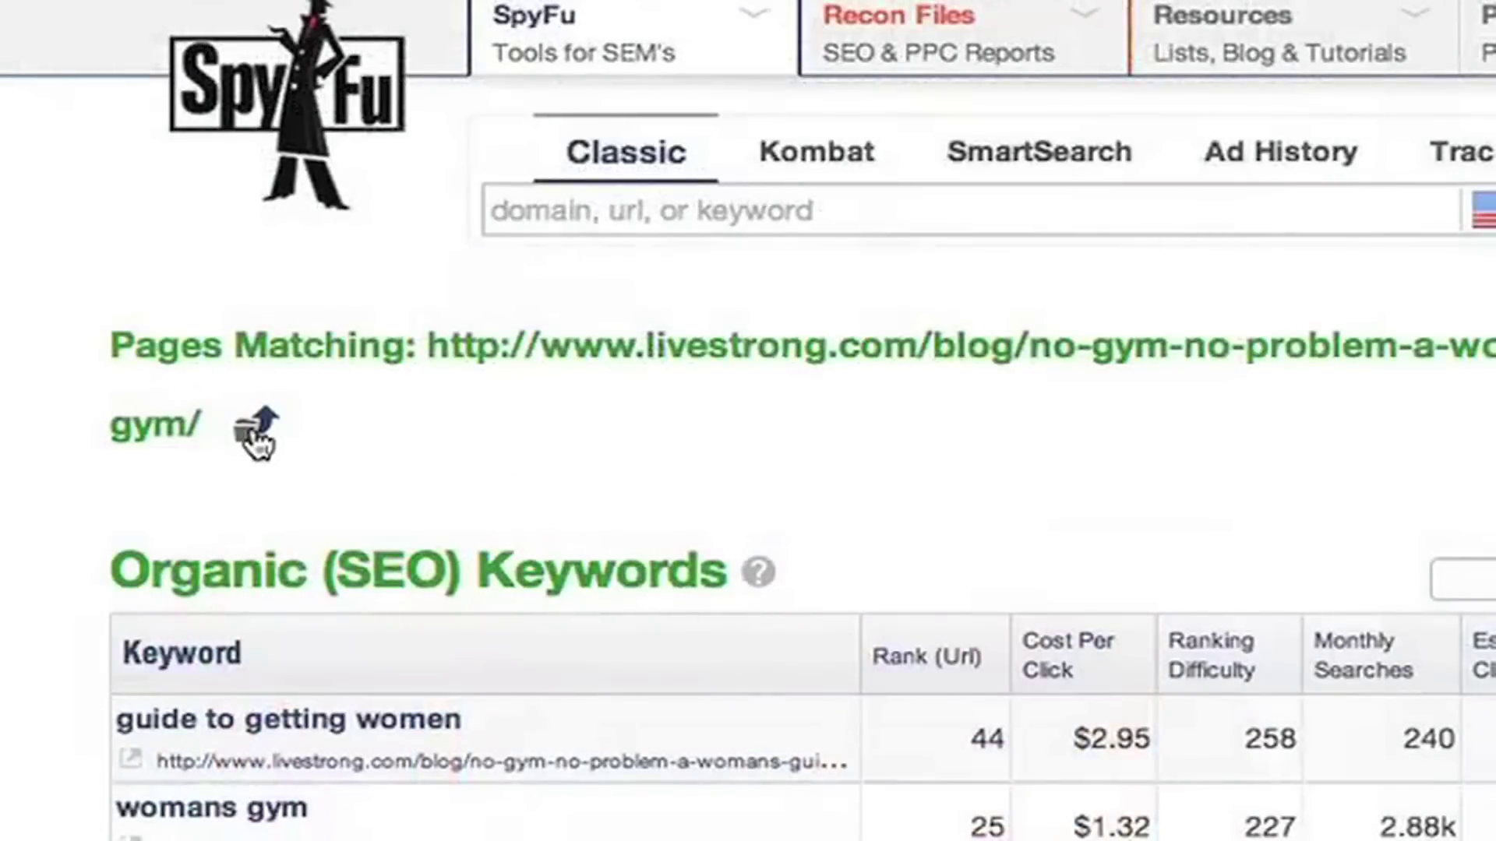
# Widen back to all livestrong.com/blog keywords and view match-type choices for CPC and monthly searches.
pyautogui.click(257, 433)
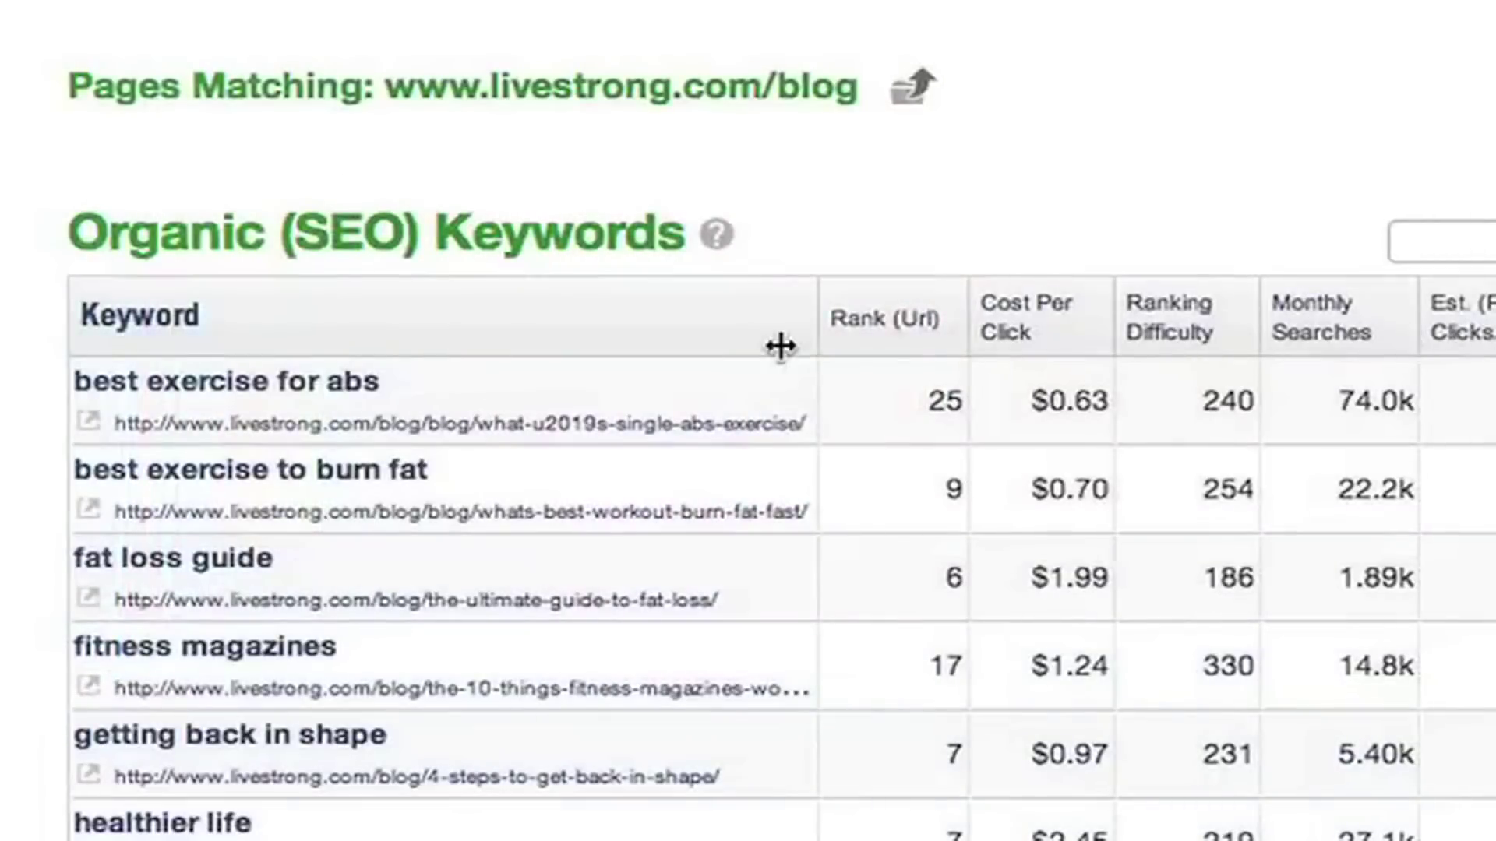
pyautogui.moveTo(1038, 324)
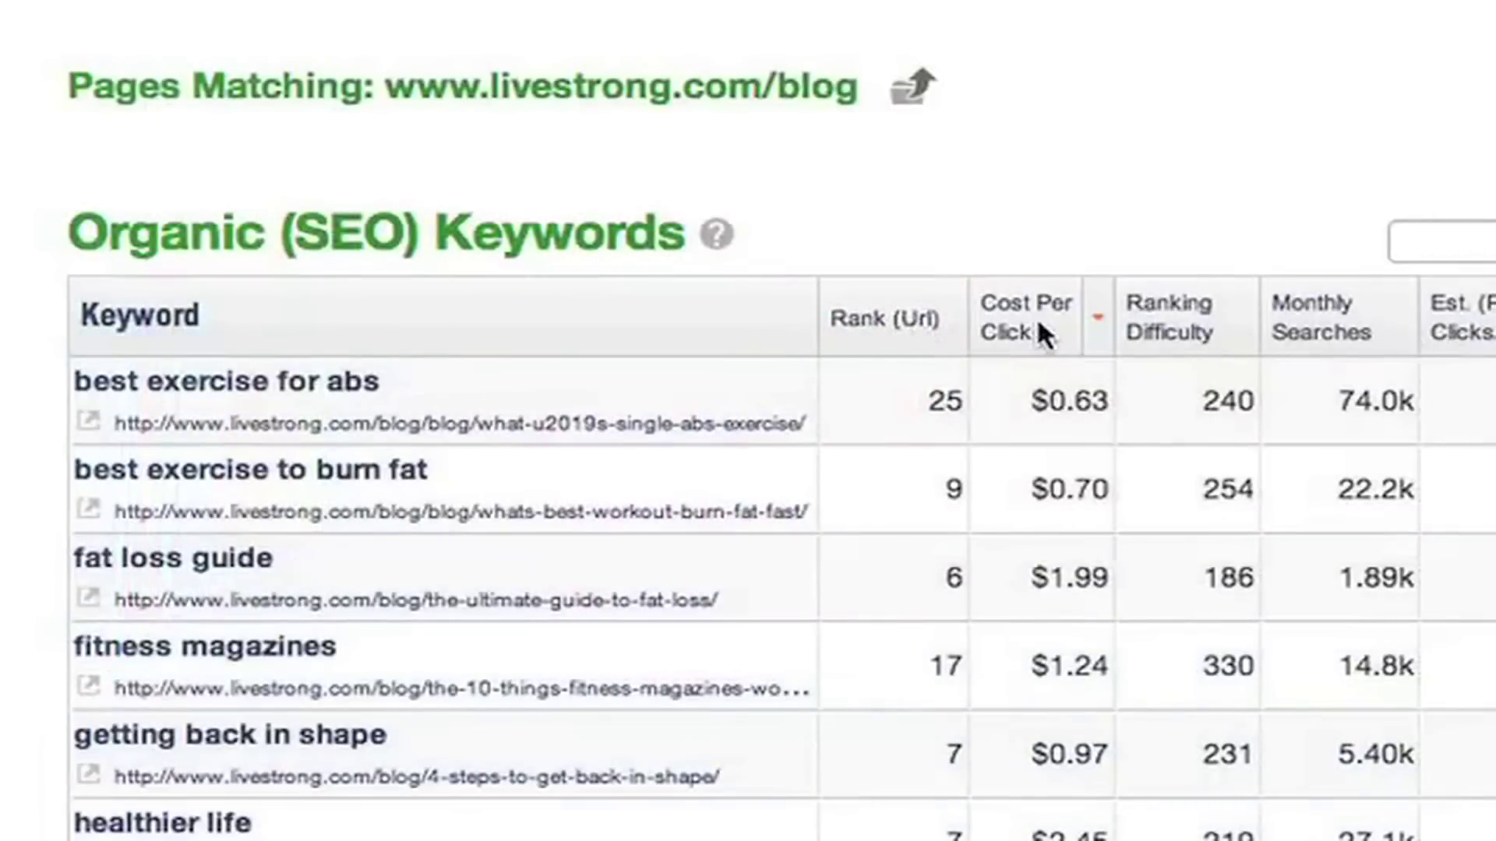
pyautogui.click(1099, 323)
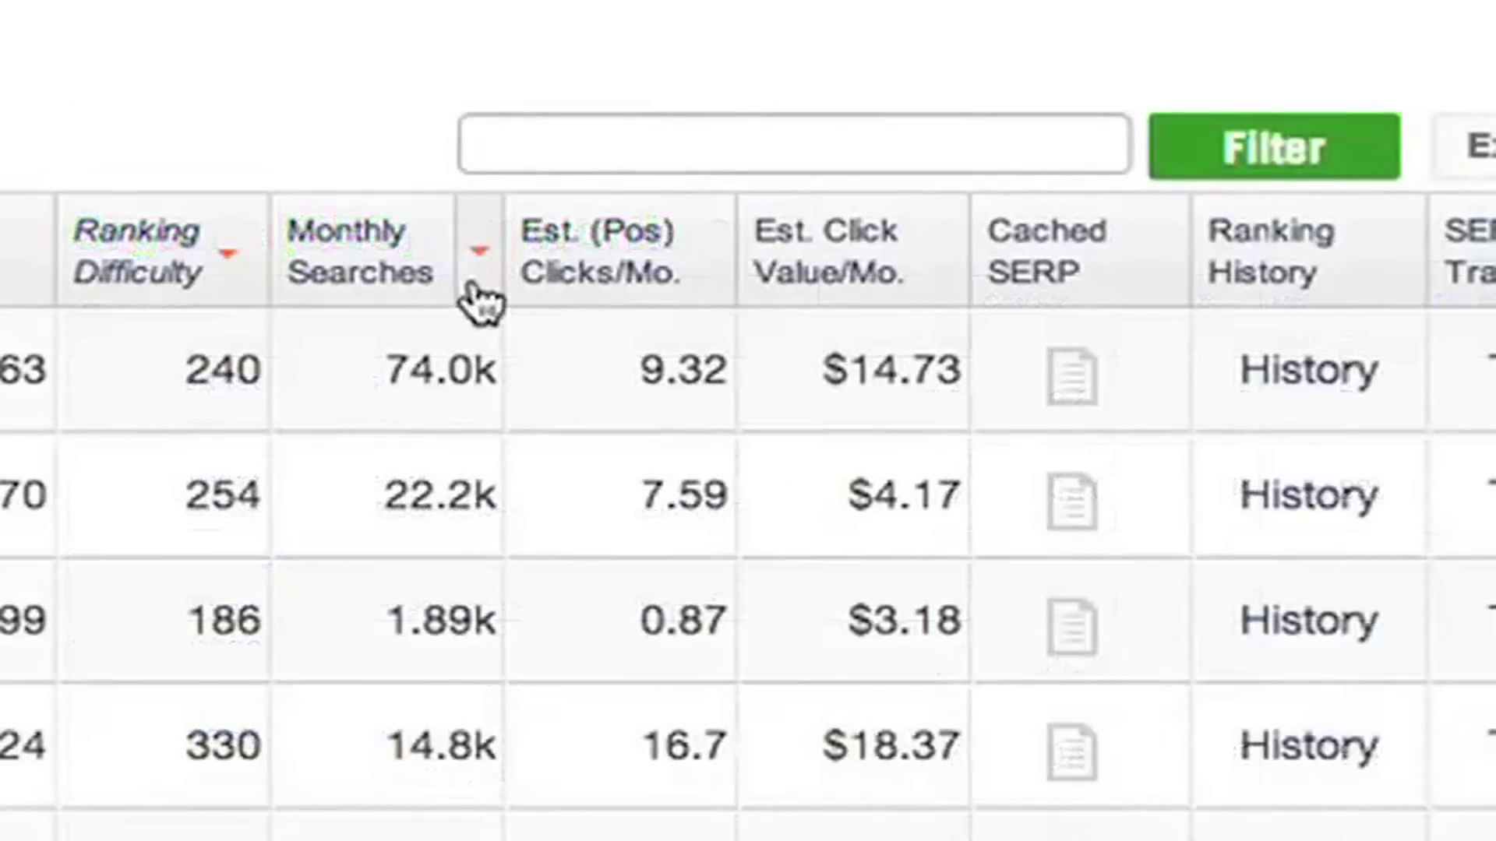
pyautogui.click(479, 295)
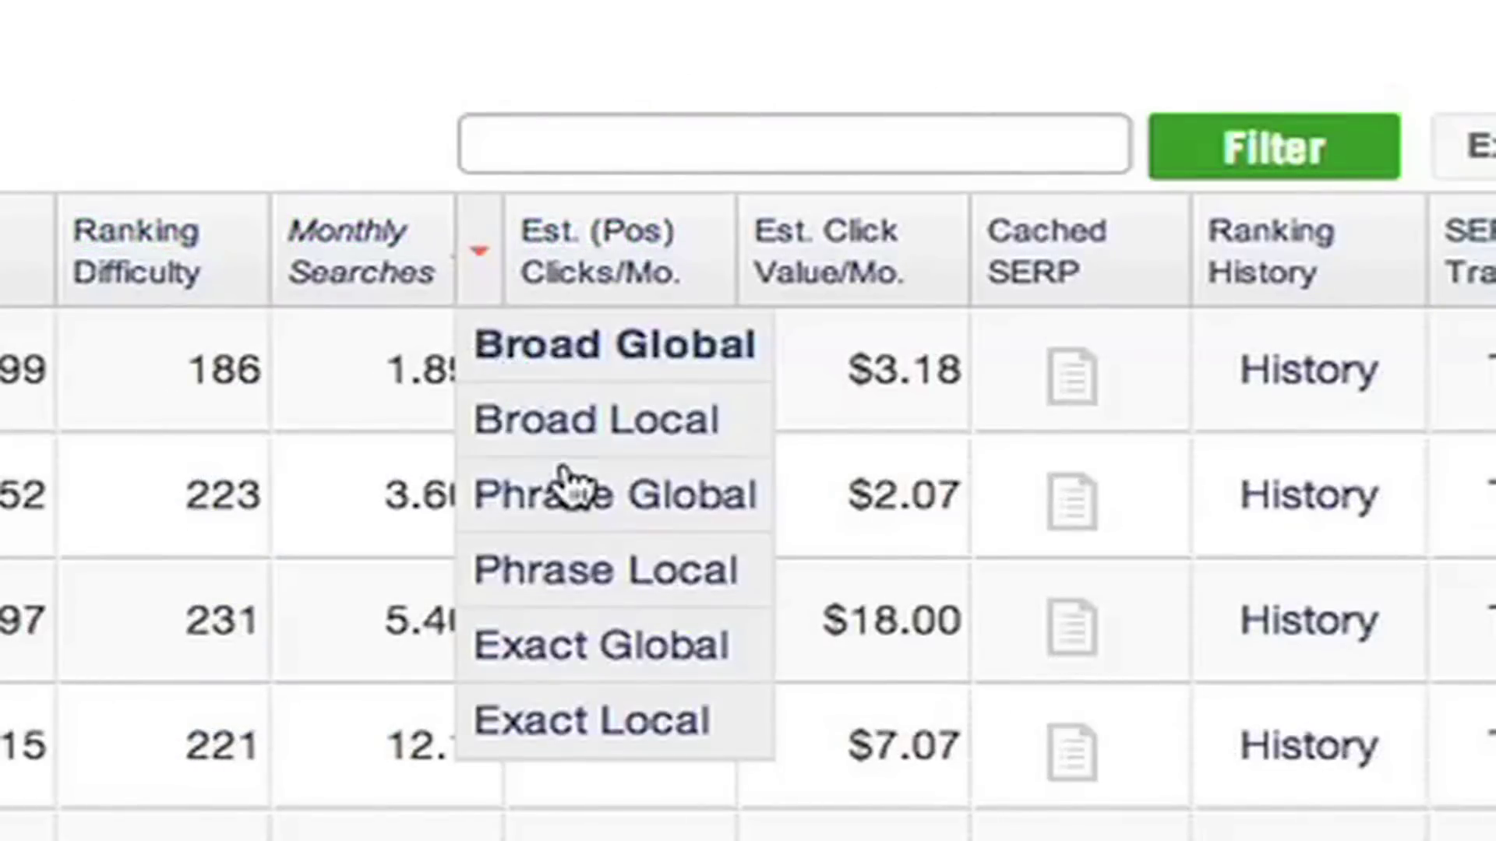
# Sort by estimated monthly clicks and click value, then view cached results for 'best exercise for abs'.
pyautogui.click(683, 242)
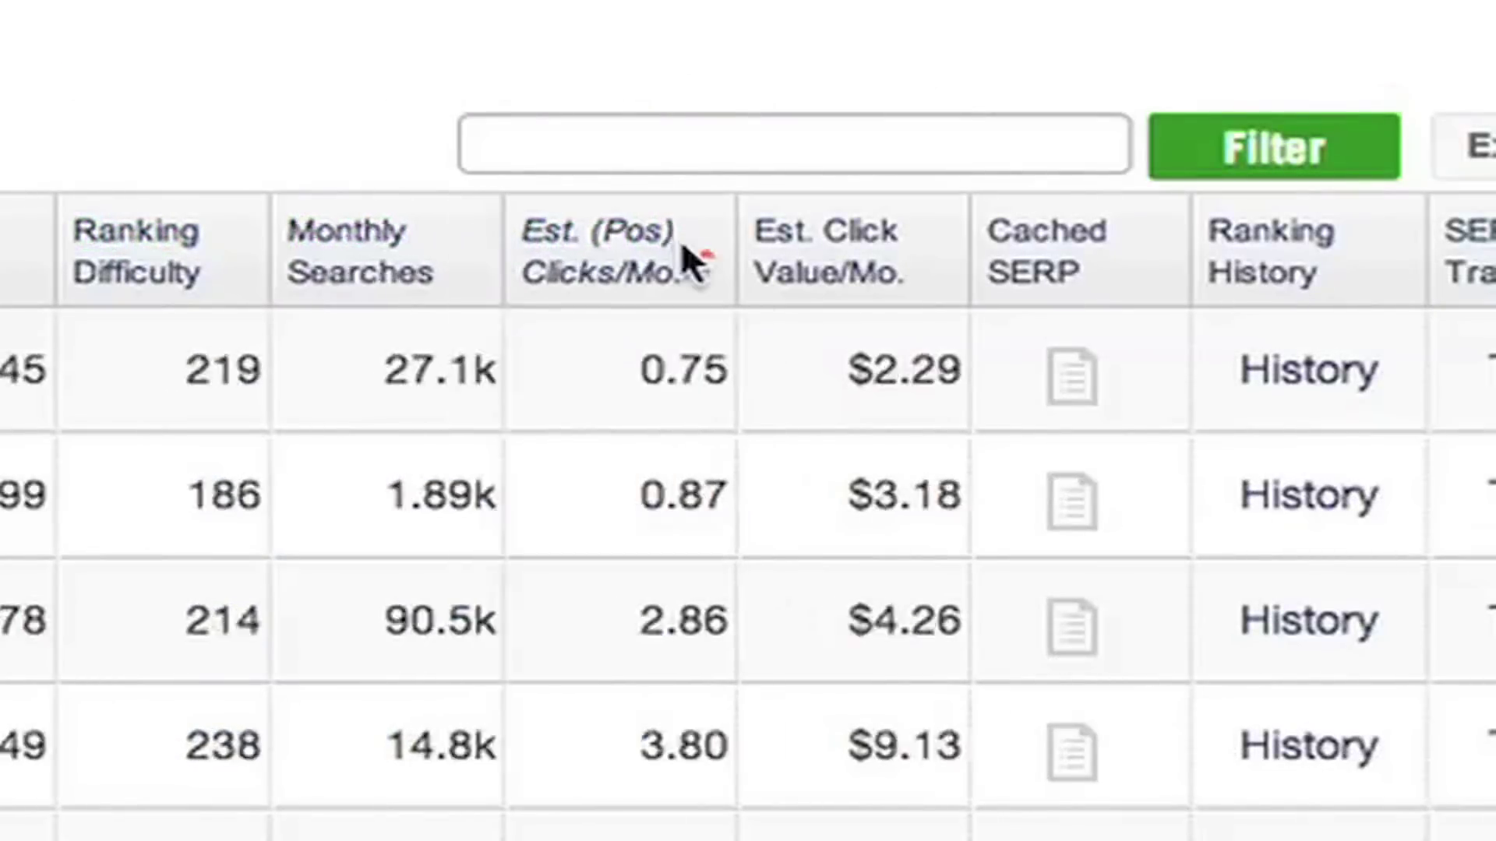
pyautogui.click(709, 240)
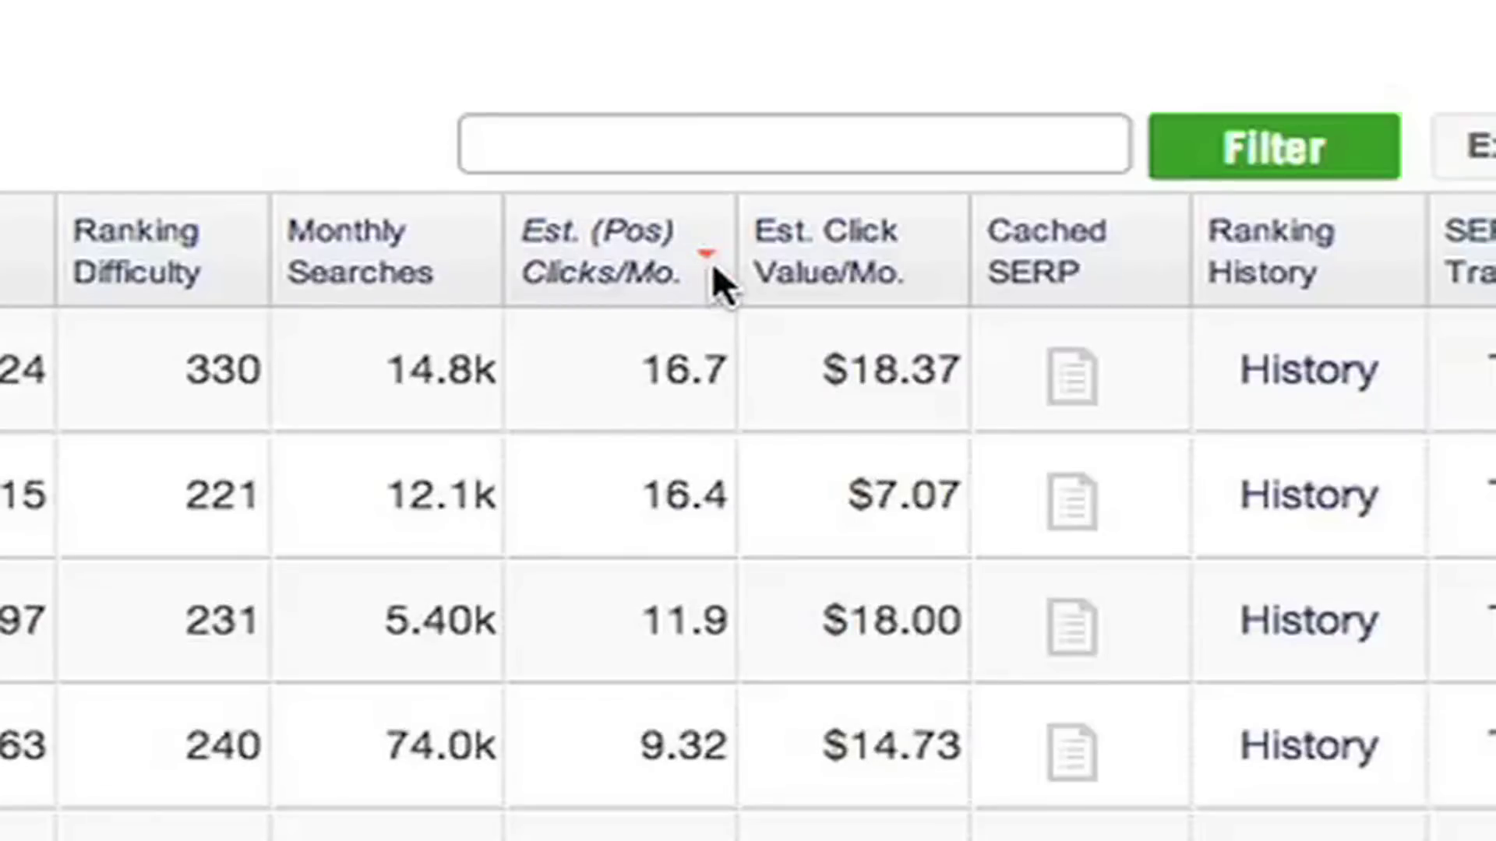
pyautogui.click(714, 261)
pyautogui.click(714, 261)
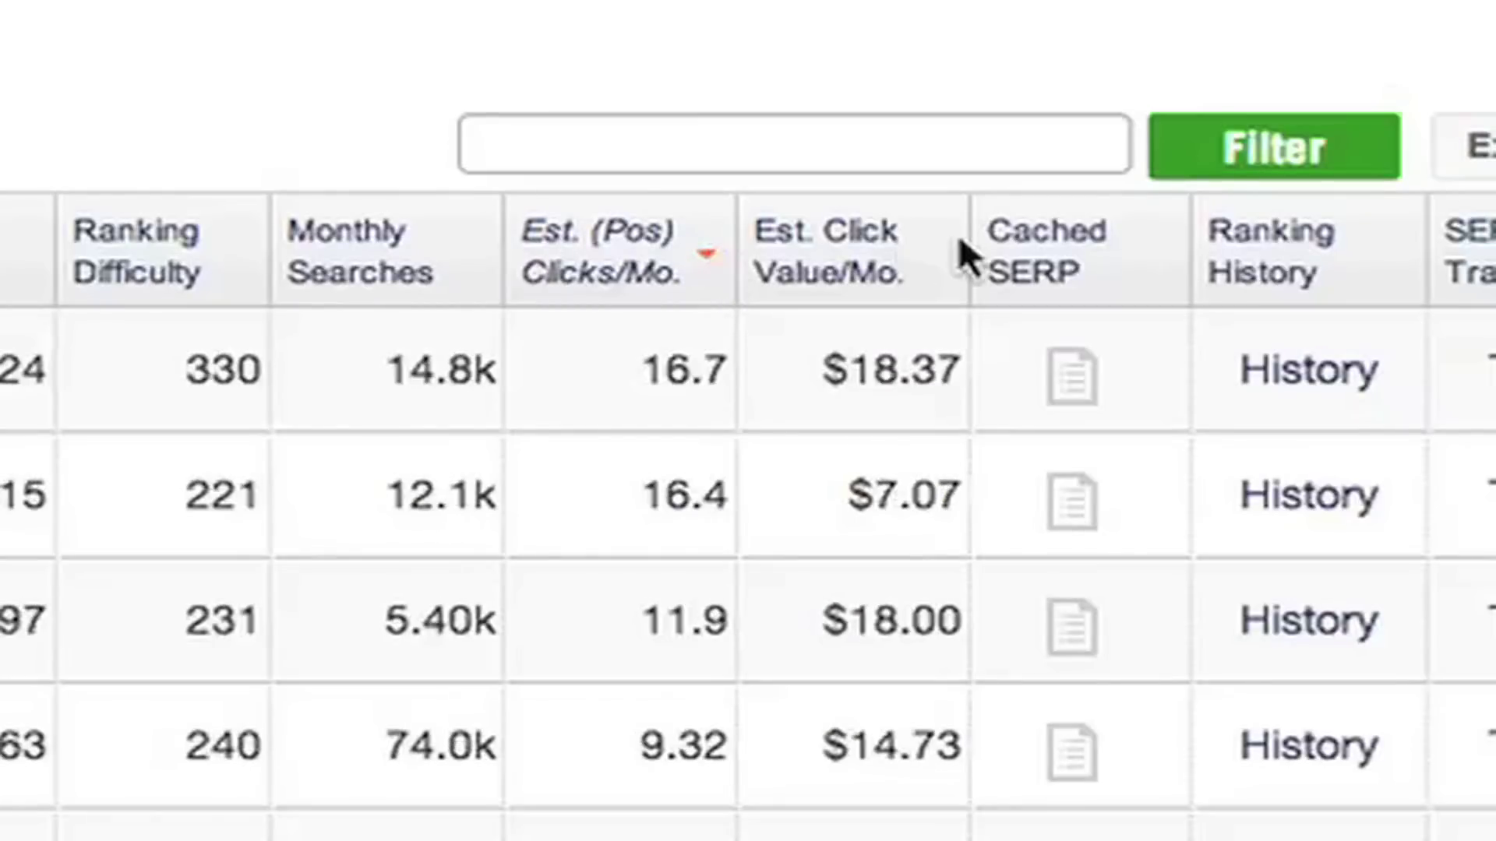
pyautogui.click(935, 250)
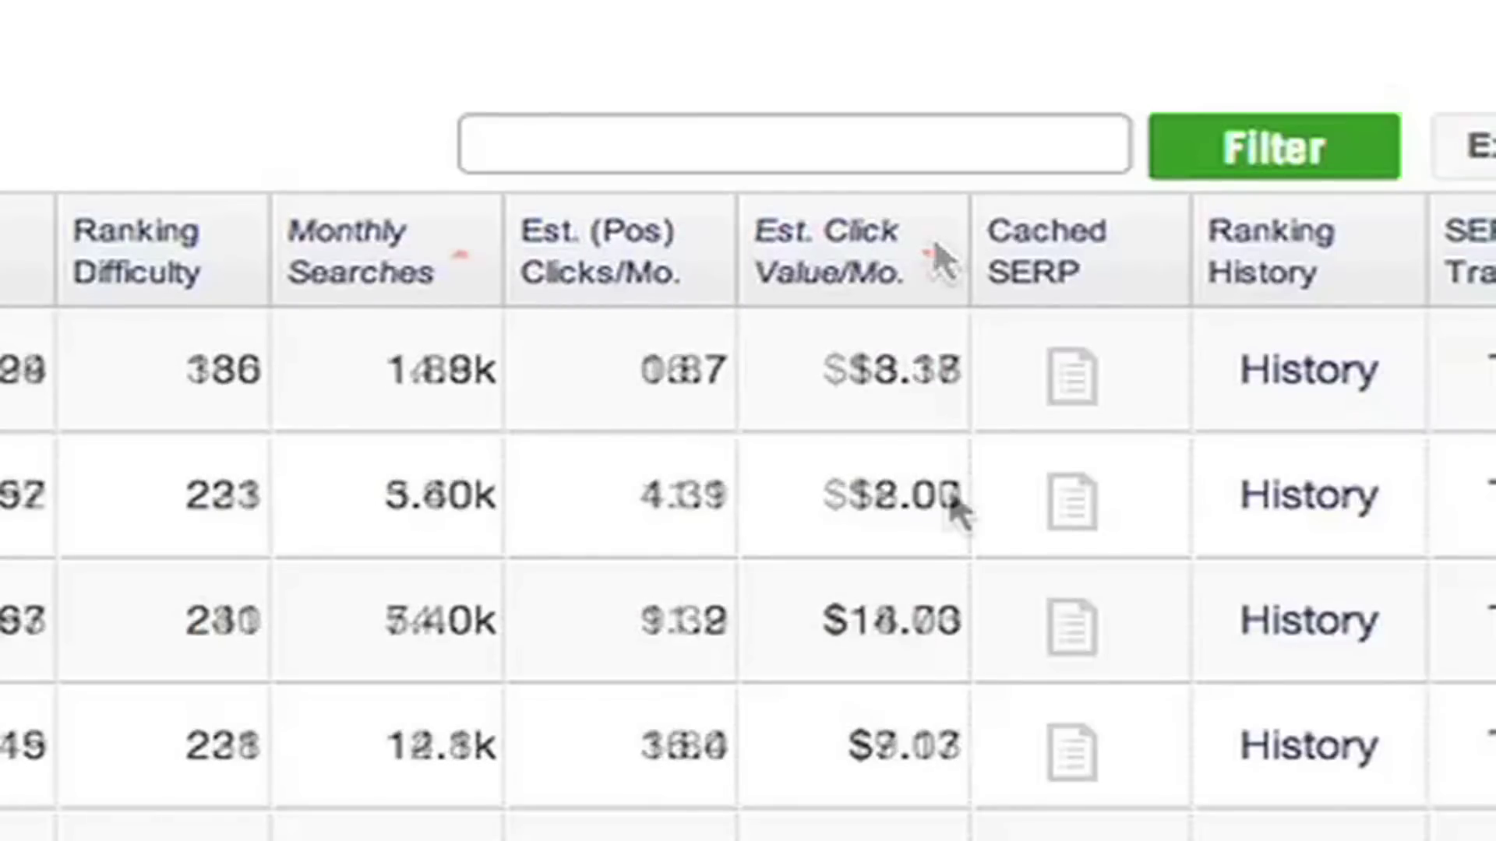
pyautogui.click(1085, 394)
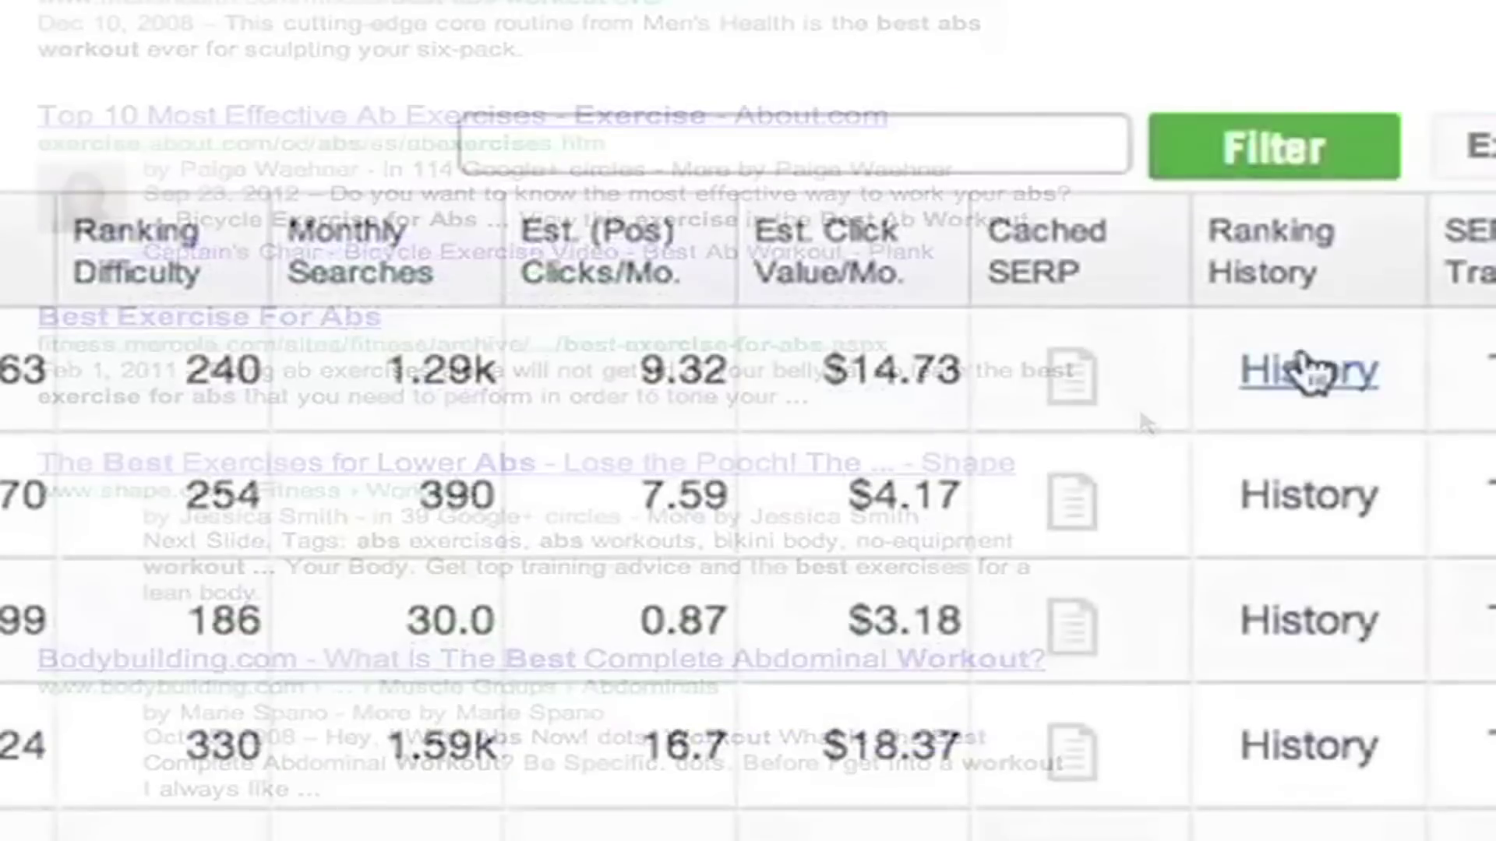
# Chart 'best exercise for abs' ranking history back to 2010 with livestrong.com's line added.
pyautogui.click(1297, 371)
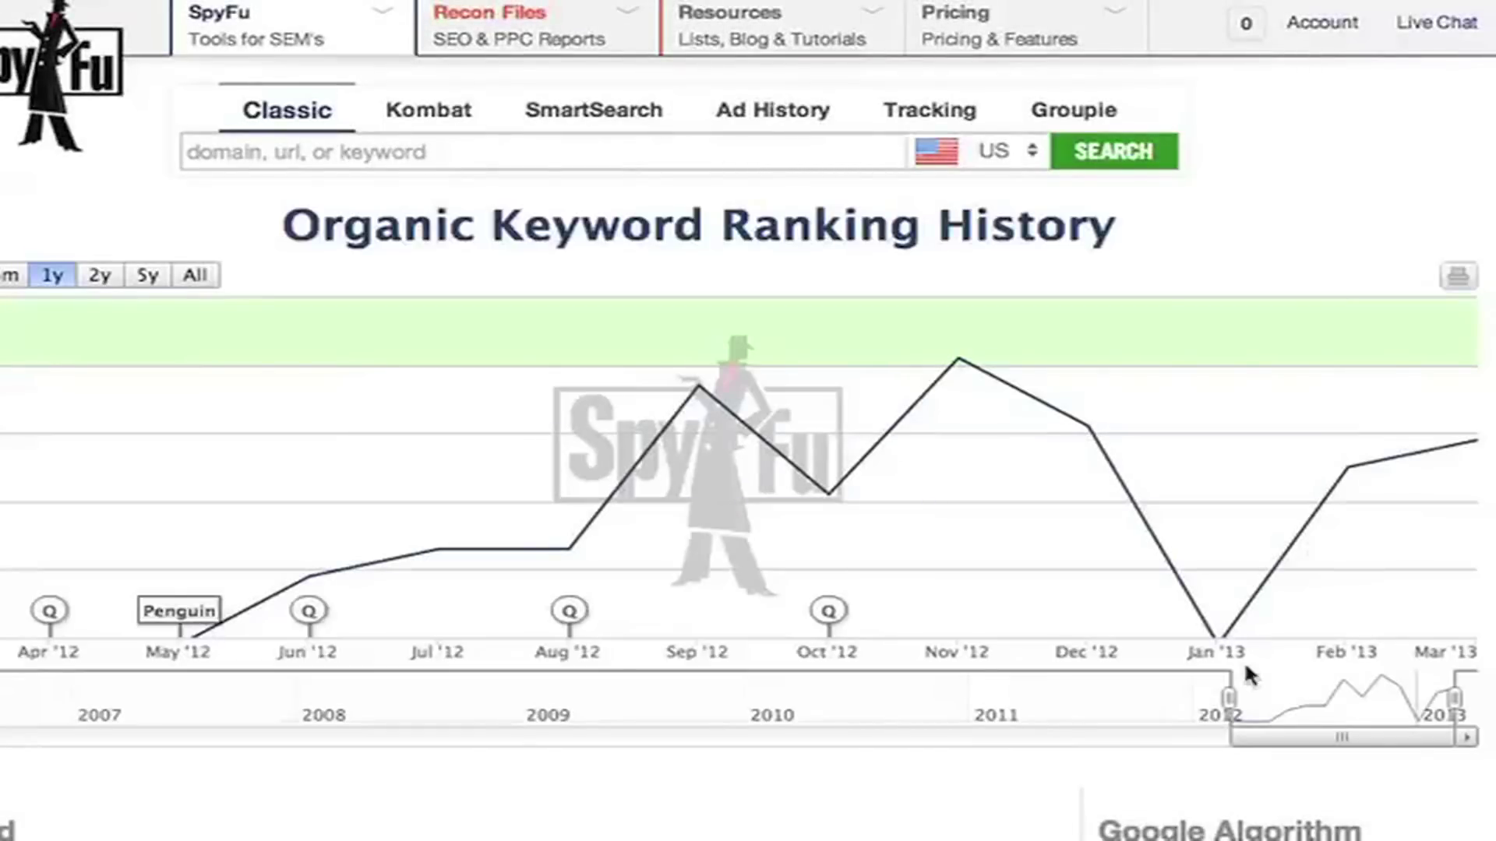
pyautogui.moveTo(1153, 698); pyautogui.dragTo(699, 699)
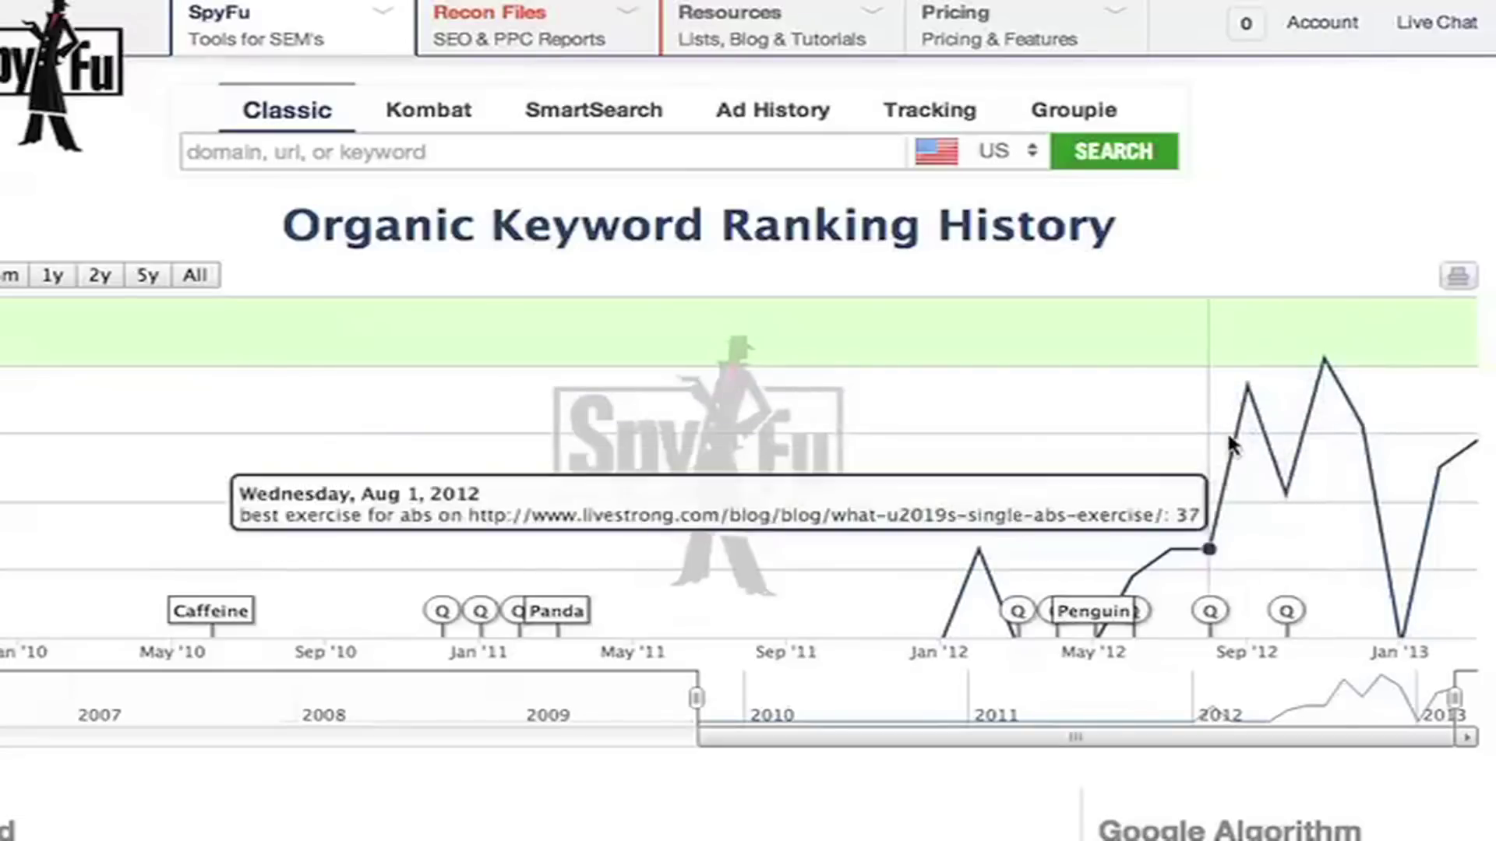
pyautogui.scroll(-4, 958, 603)
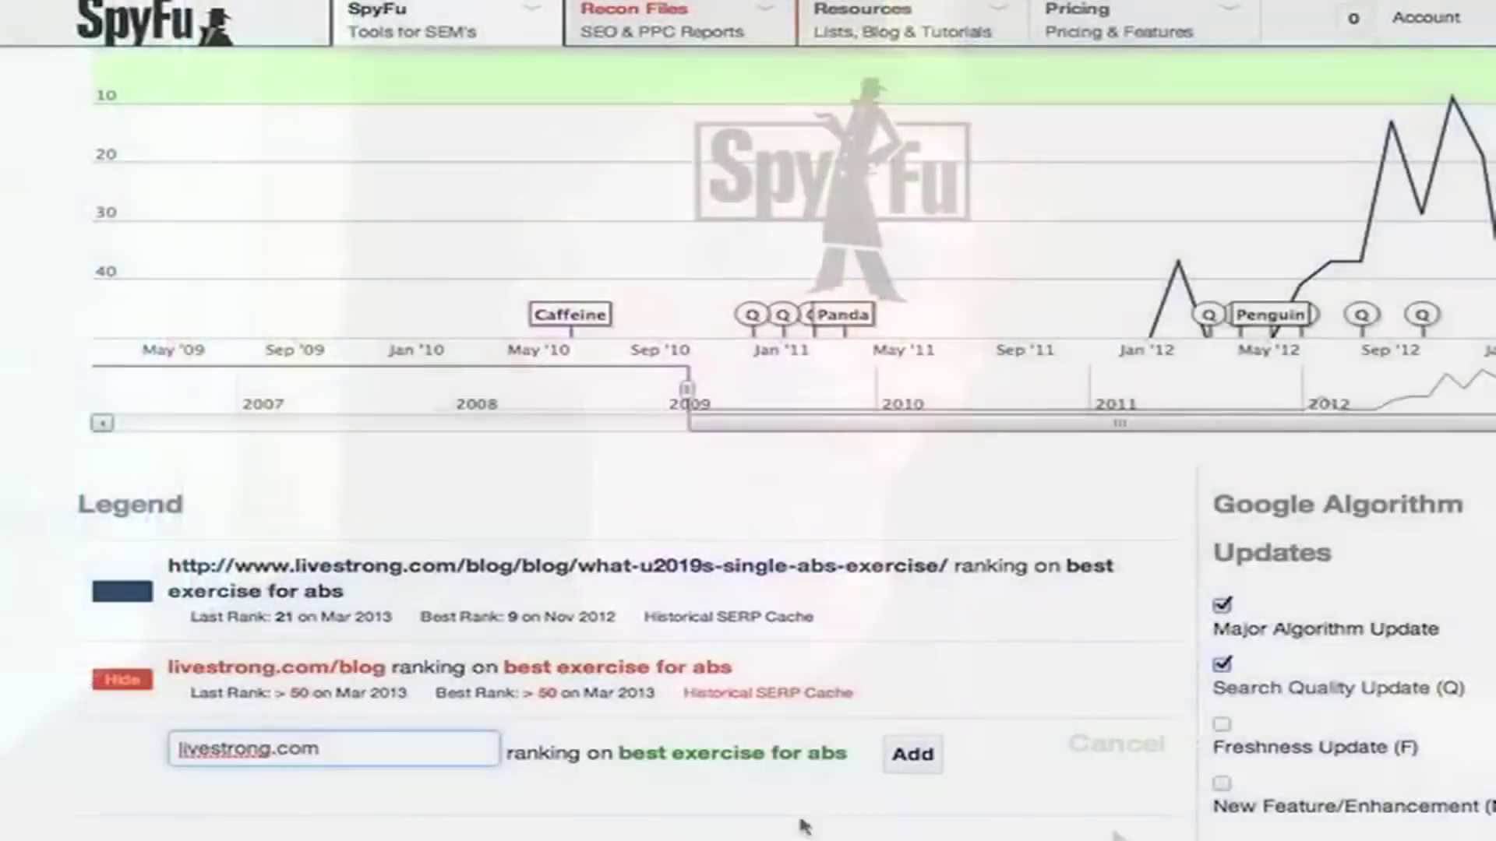
pyautogui.click(912, 754)
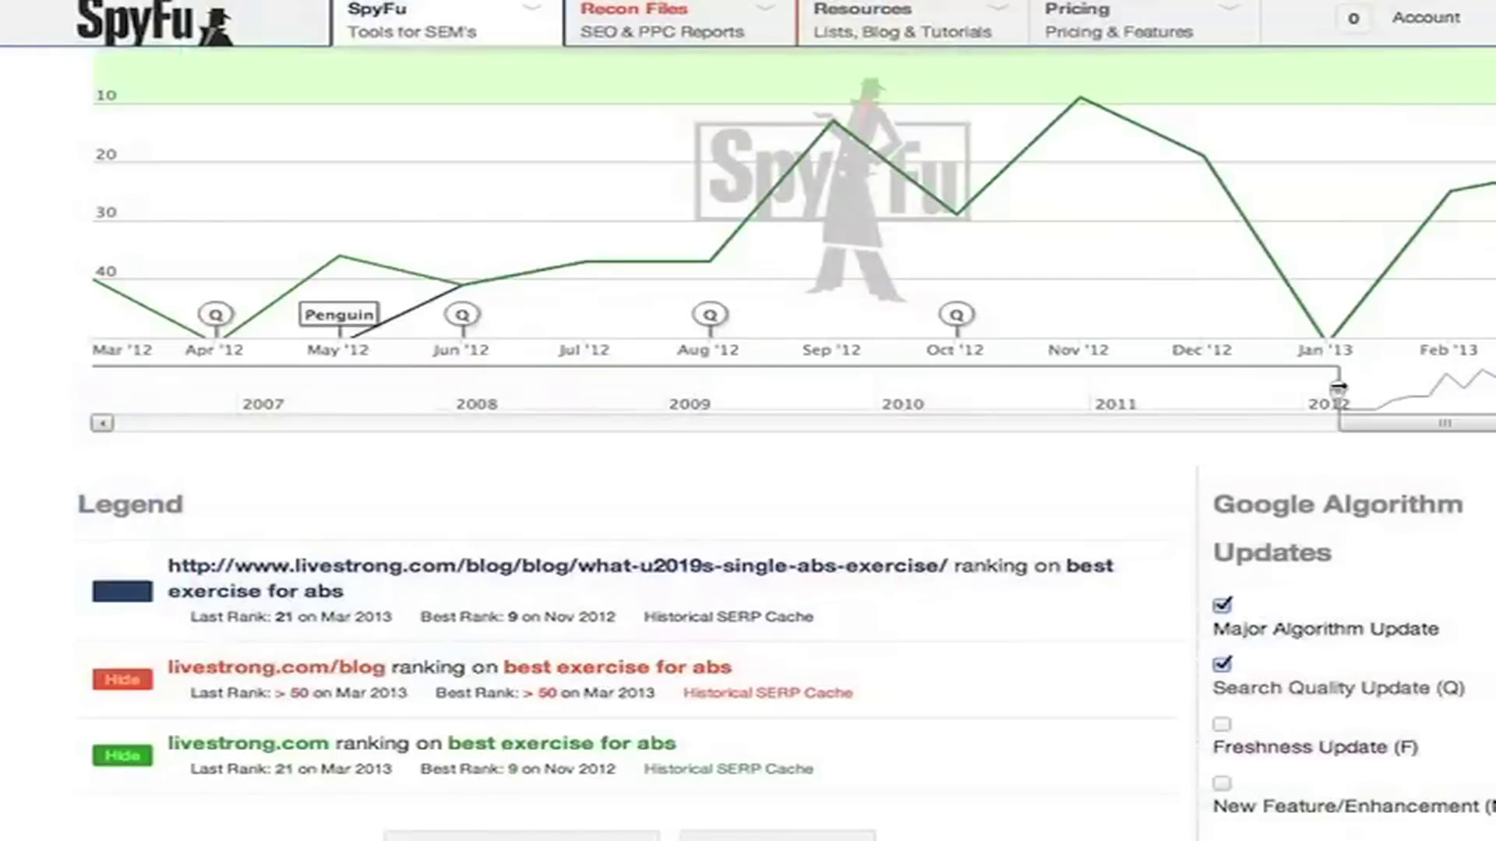
# Widen the chart timeline, then track 'best exercise for abs' for livestrong.com in group 'blog'.
pyautogui.moveTo(1348, 393); pyautogui.dragTo(685, 394)
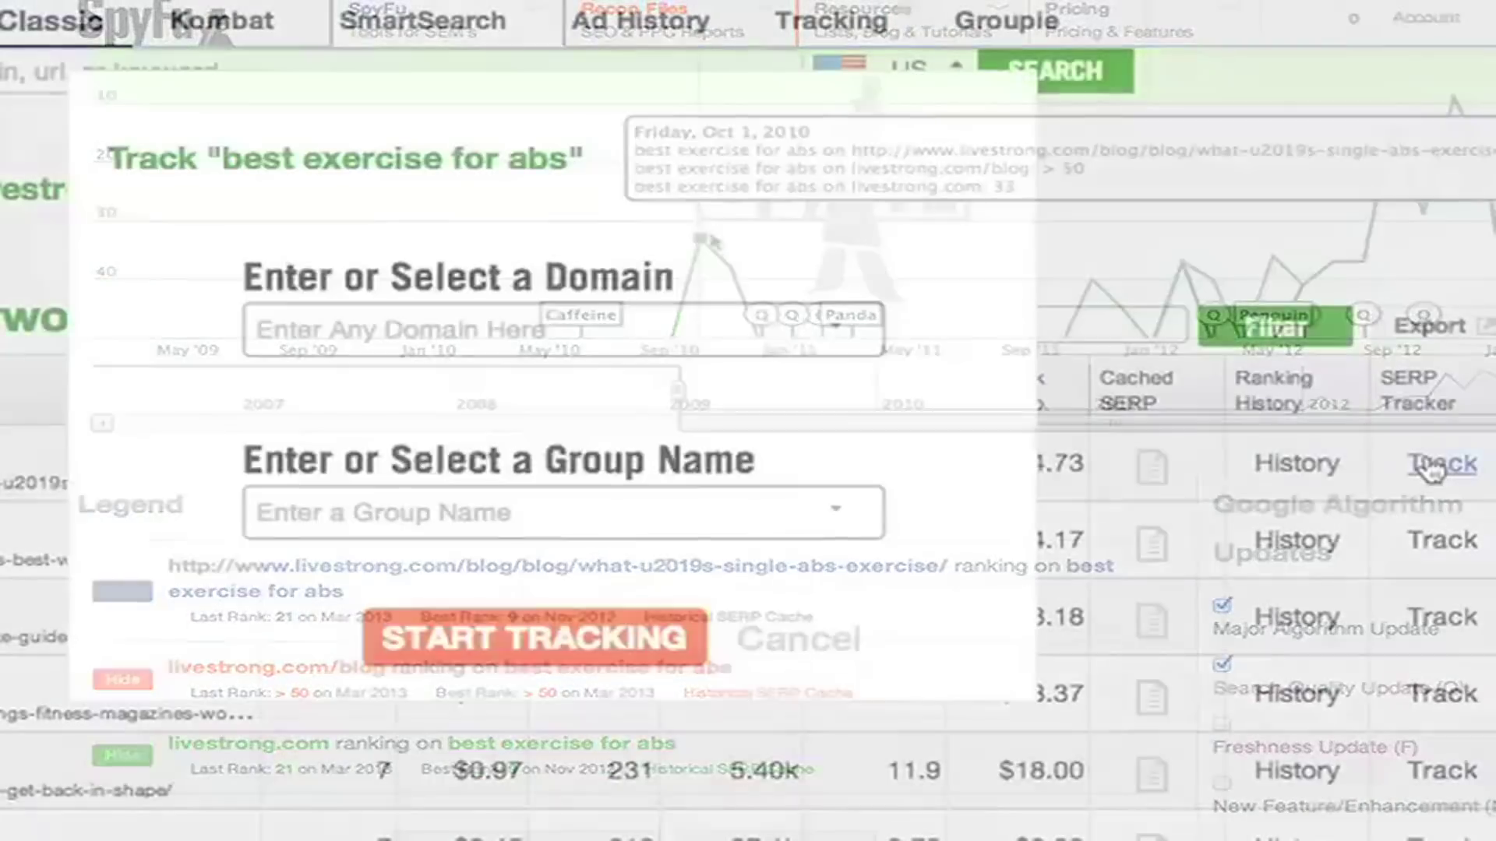
pyautogui.click(838, 339)
pyautogui.click(624, 323)
pyautogui.write('livestron')
pyautogui.click(312, 513)
pyautogui.write('blog')
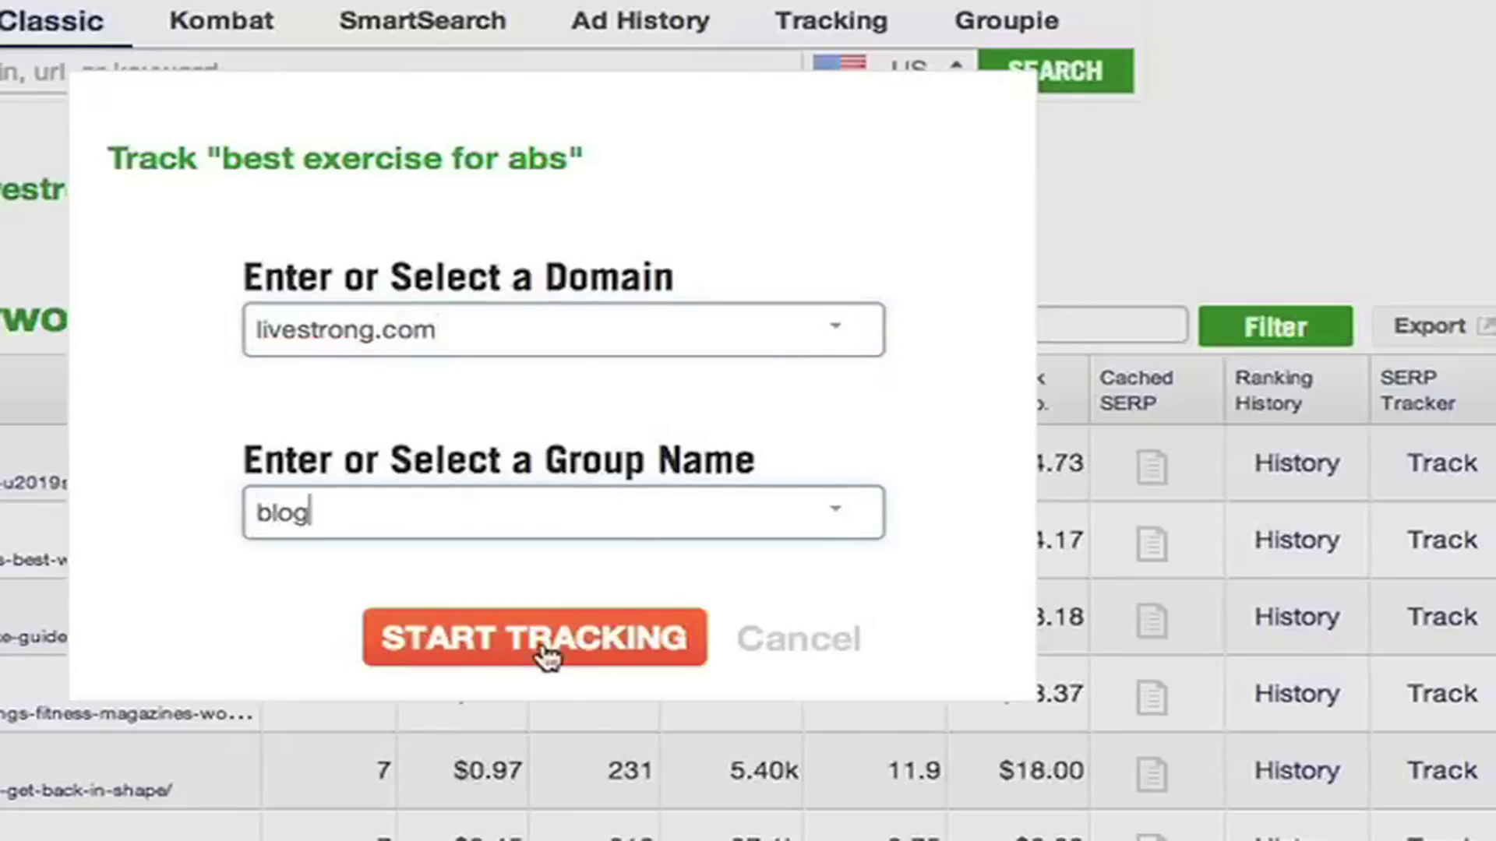
pyautogui.click(543, 648)
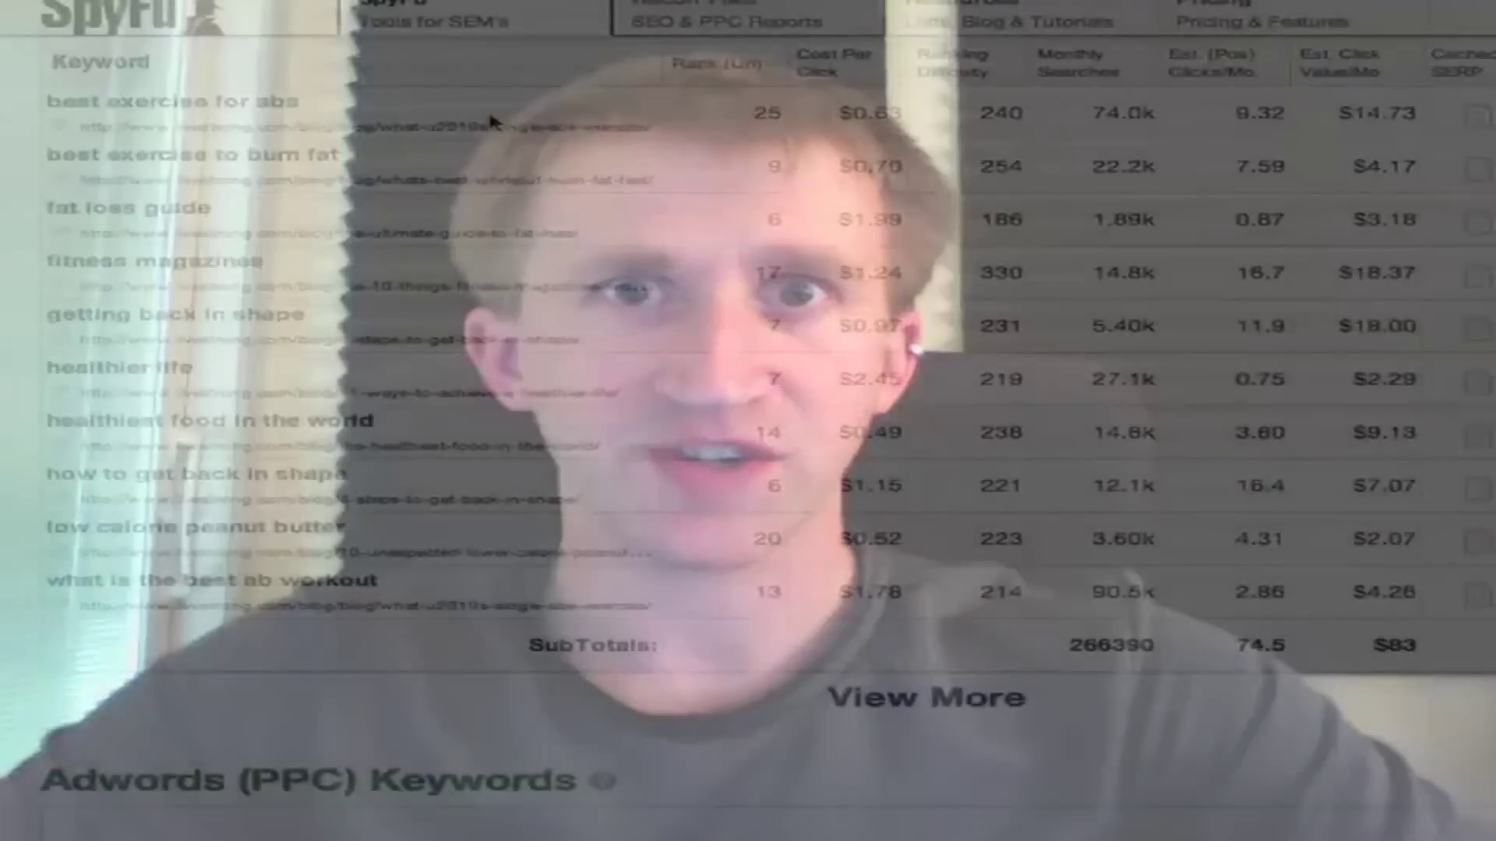
# Search homedepot.com, scroll its domain overview, and open its Pages Matching report.
pyautogui.scroll(-7, 493, 122)
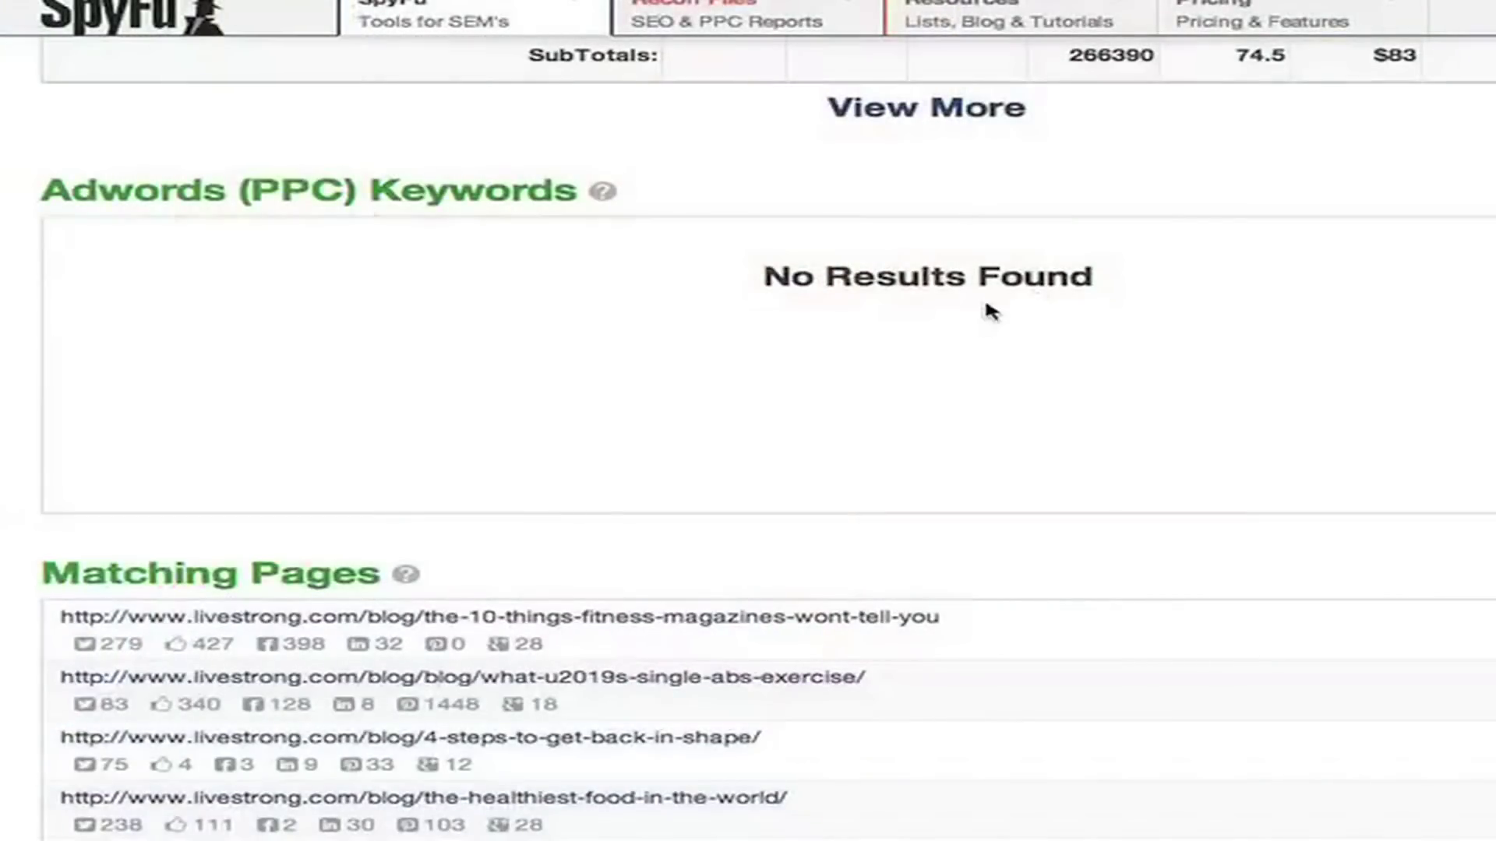
pyautogui.scroll(10, 966, 340)
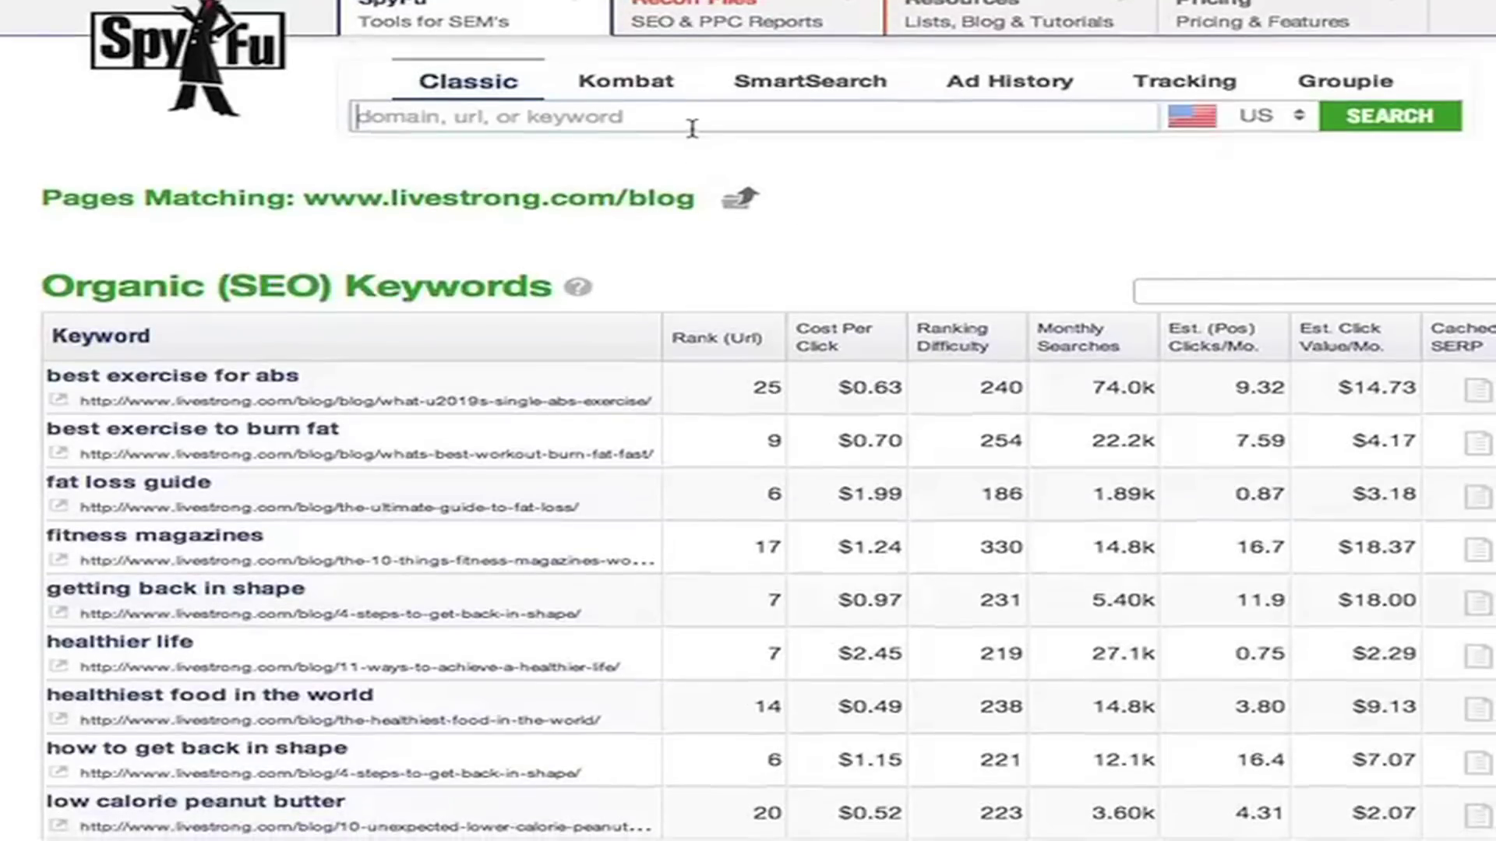
pyautogui.write('homedepot')
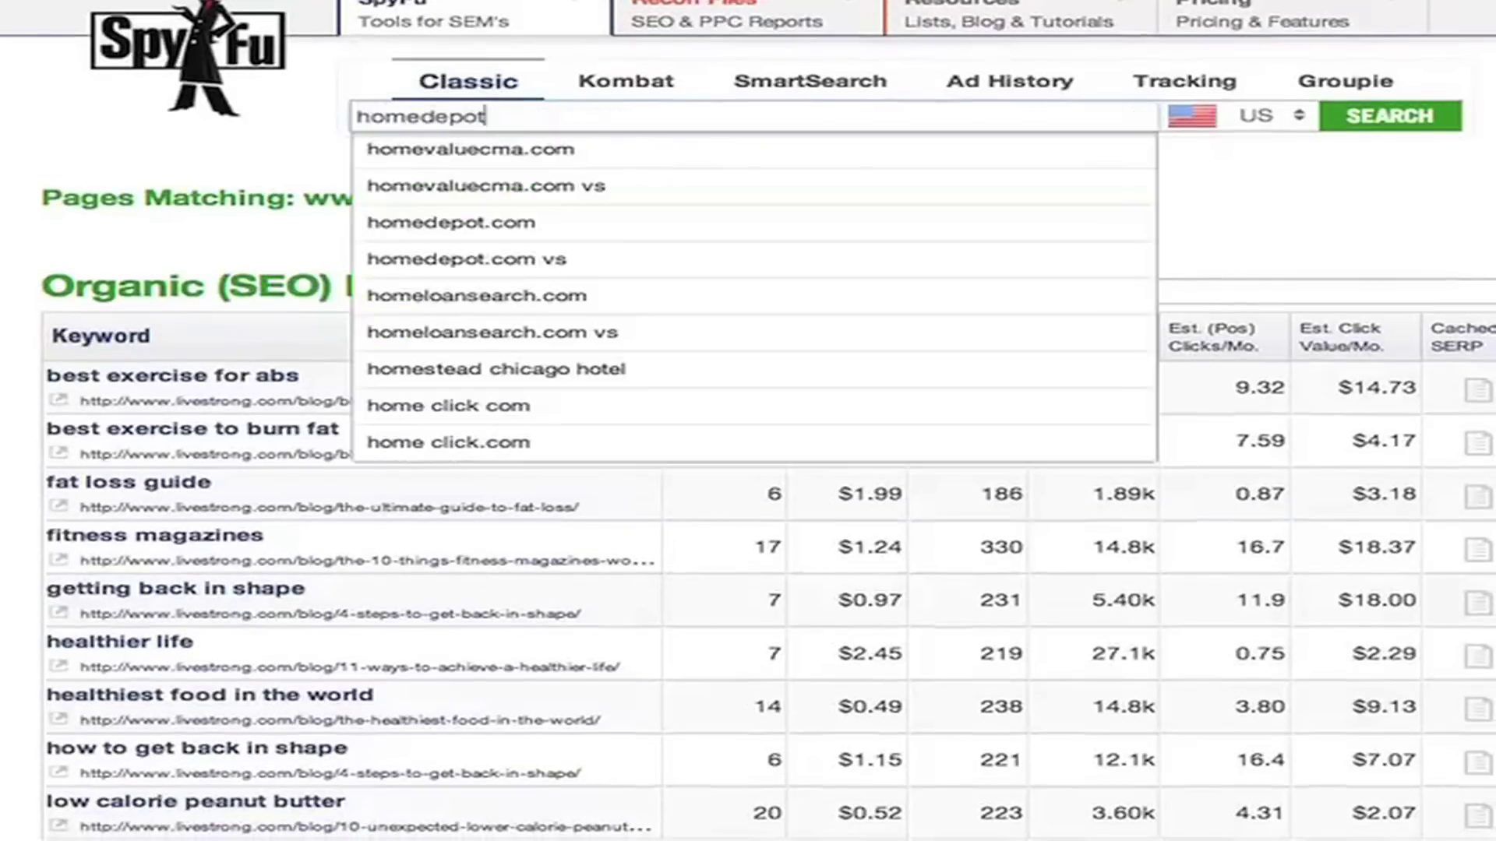
pyautogui.write('.com')
pyautogui.press('Return')
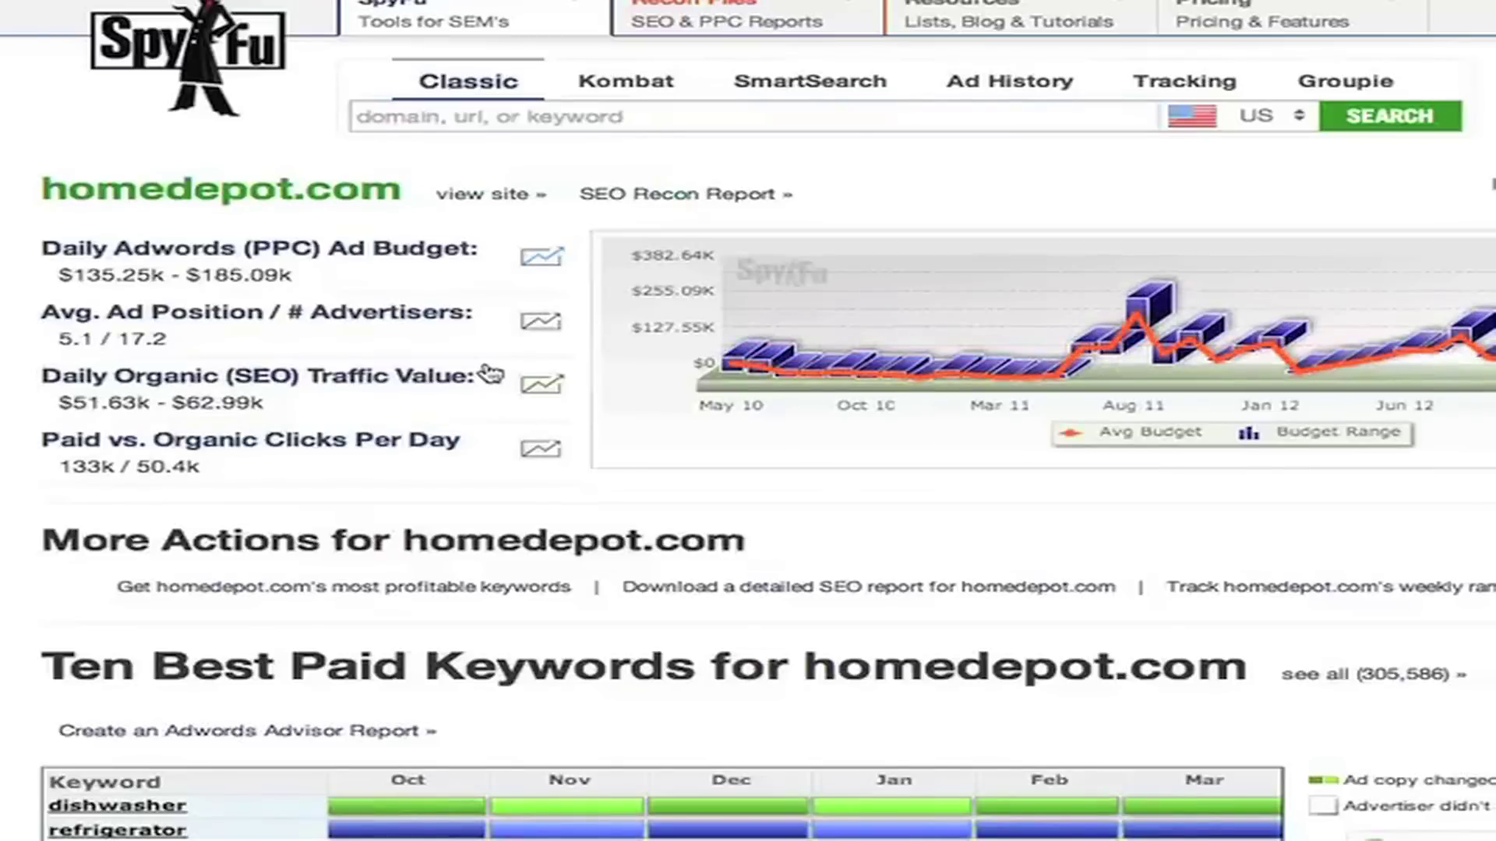
pyautogui.scroll(-3, 491, 374)
pyautogui.scroll(-15, 491, 374)
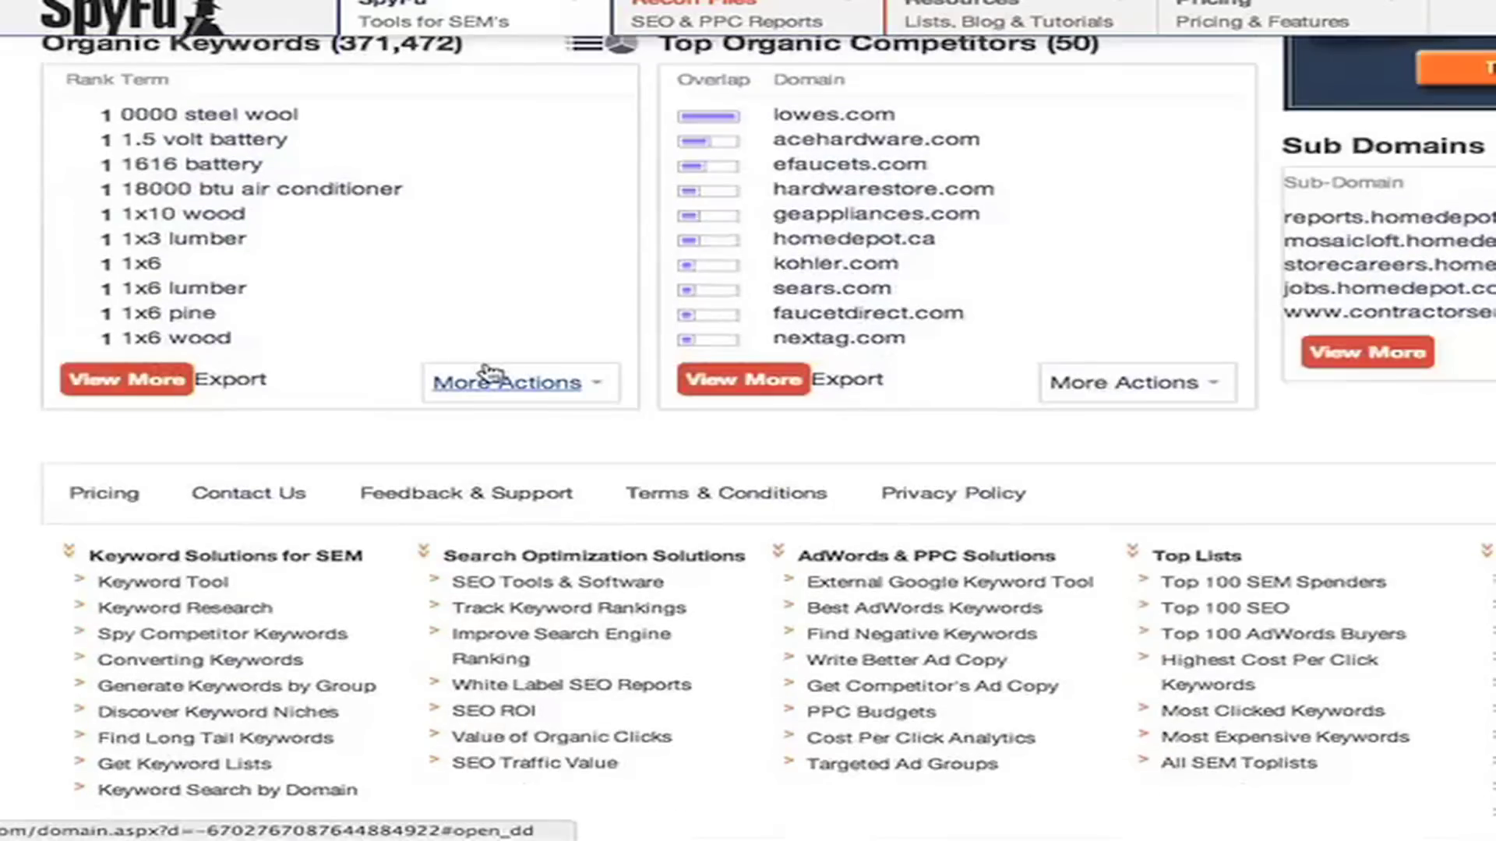
pyautogui.scroll(10, 491, 374)
pyautogui.scroll(7, 488, 370)
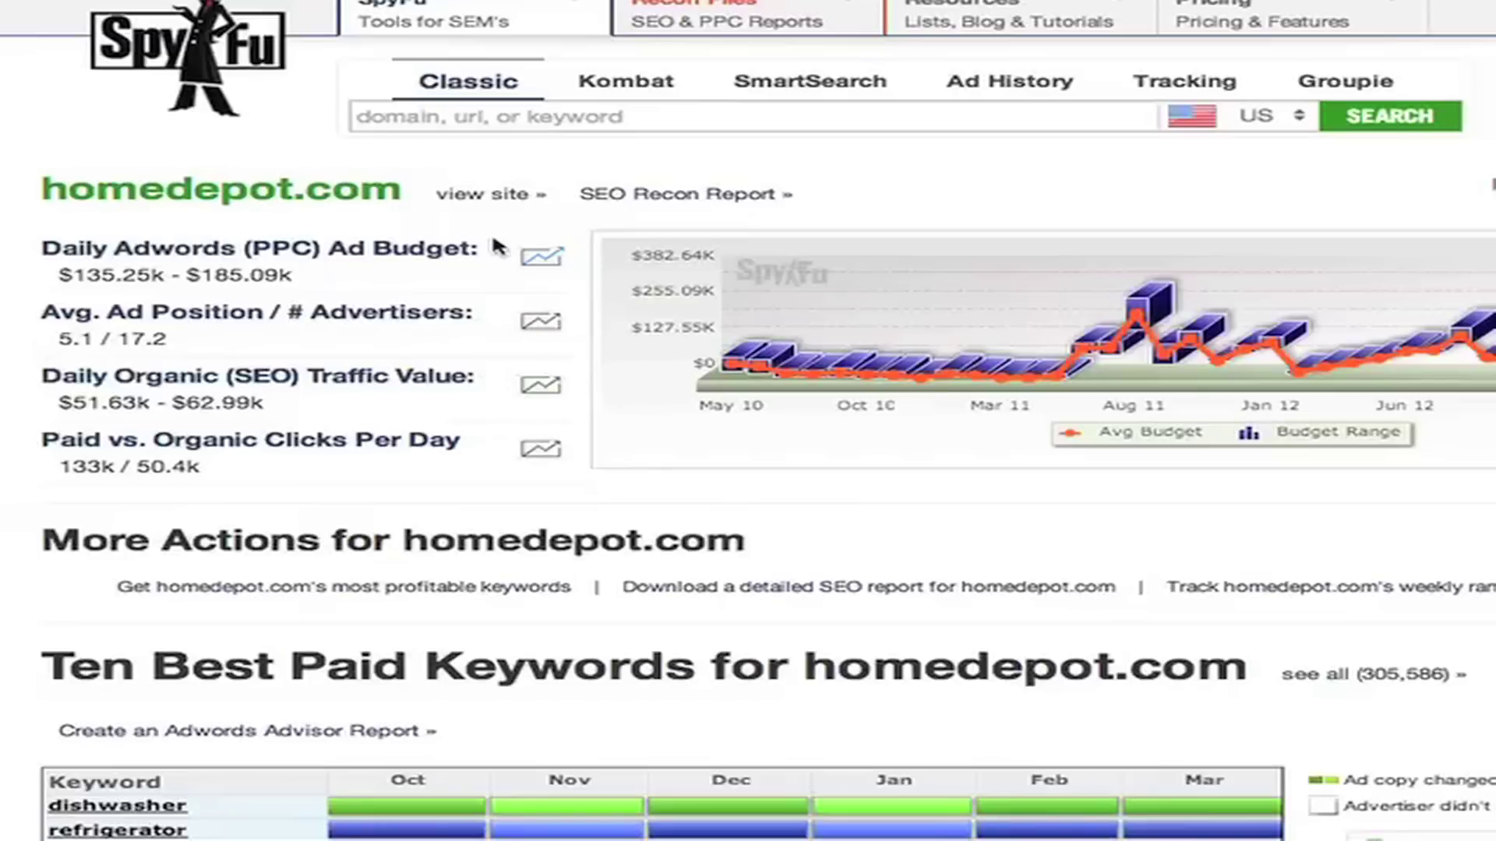
pyautogui.click(501, 207)
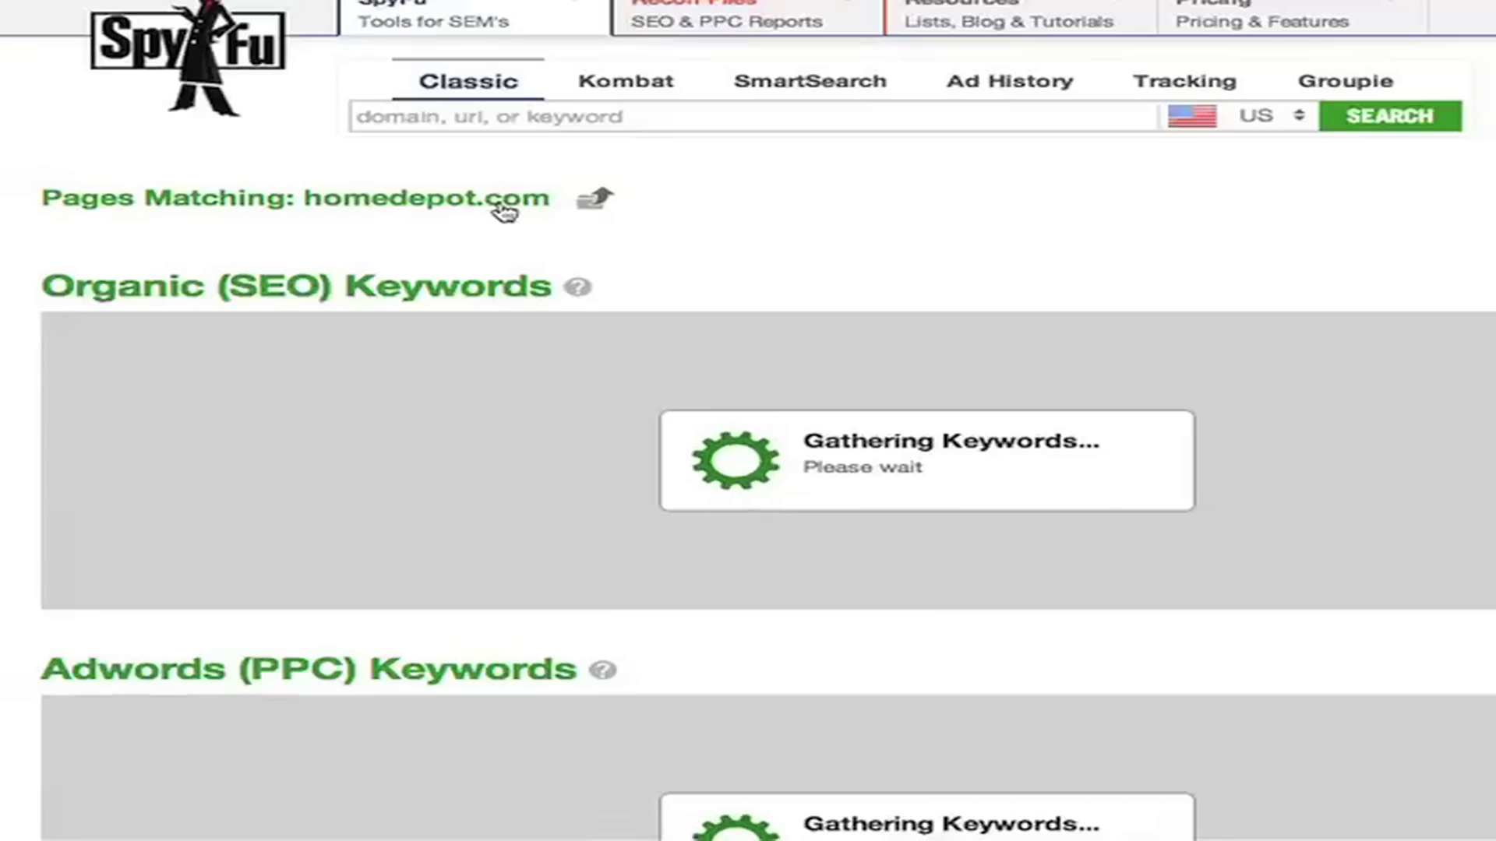
# Filter homedepot.com's Adwords keywords to 'bathroom' terms.
pyautogui.scroll(-10, 505, 212)
pyautogui.scroll(-3, 504, 212)
pyautogui.scroll(-1, 504, 211)
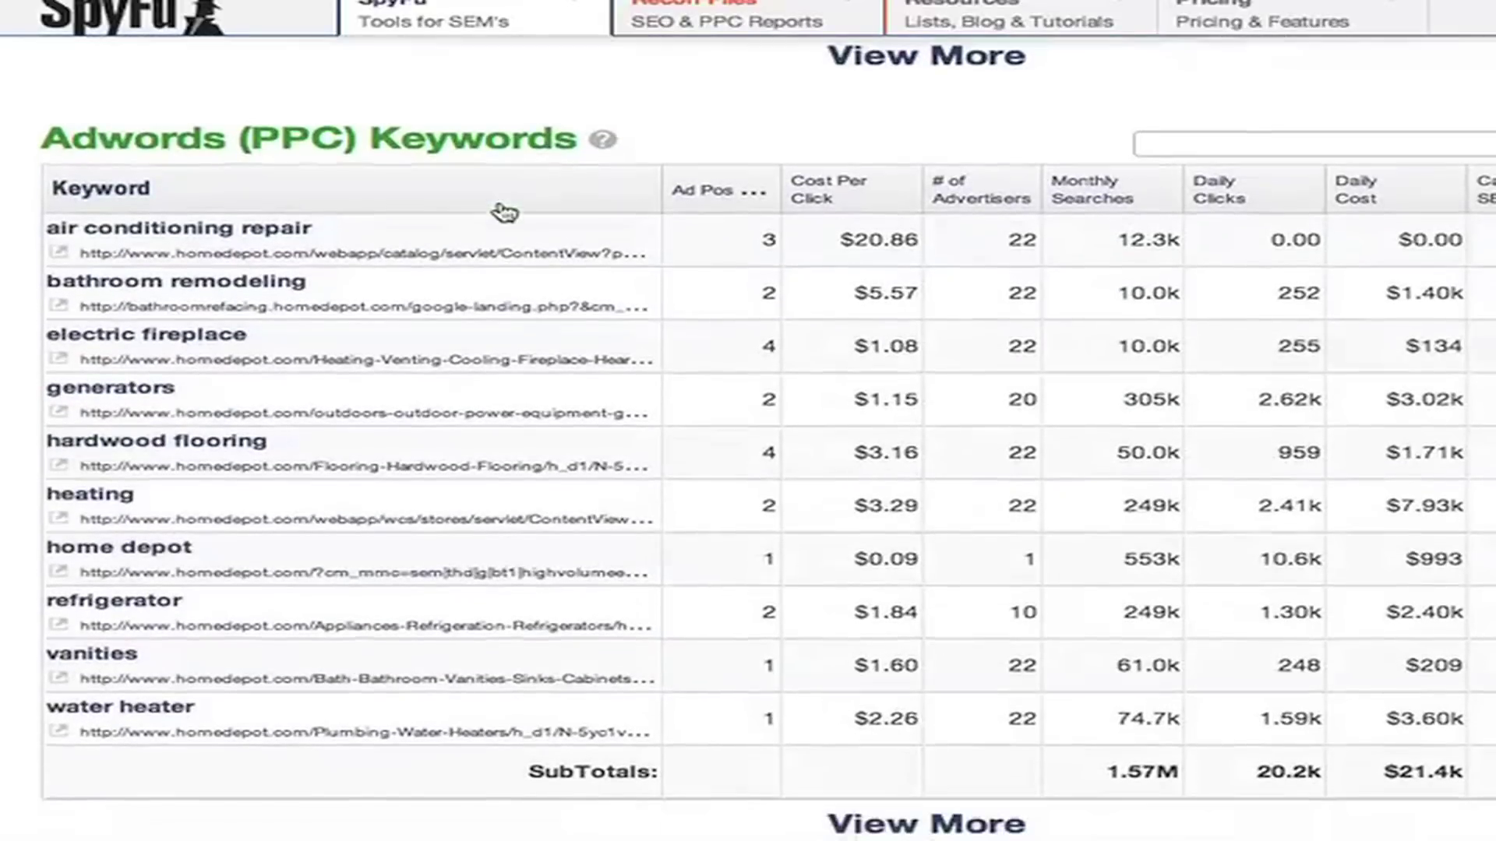
pyautogui.scroll(-1, 505, 212)
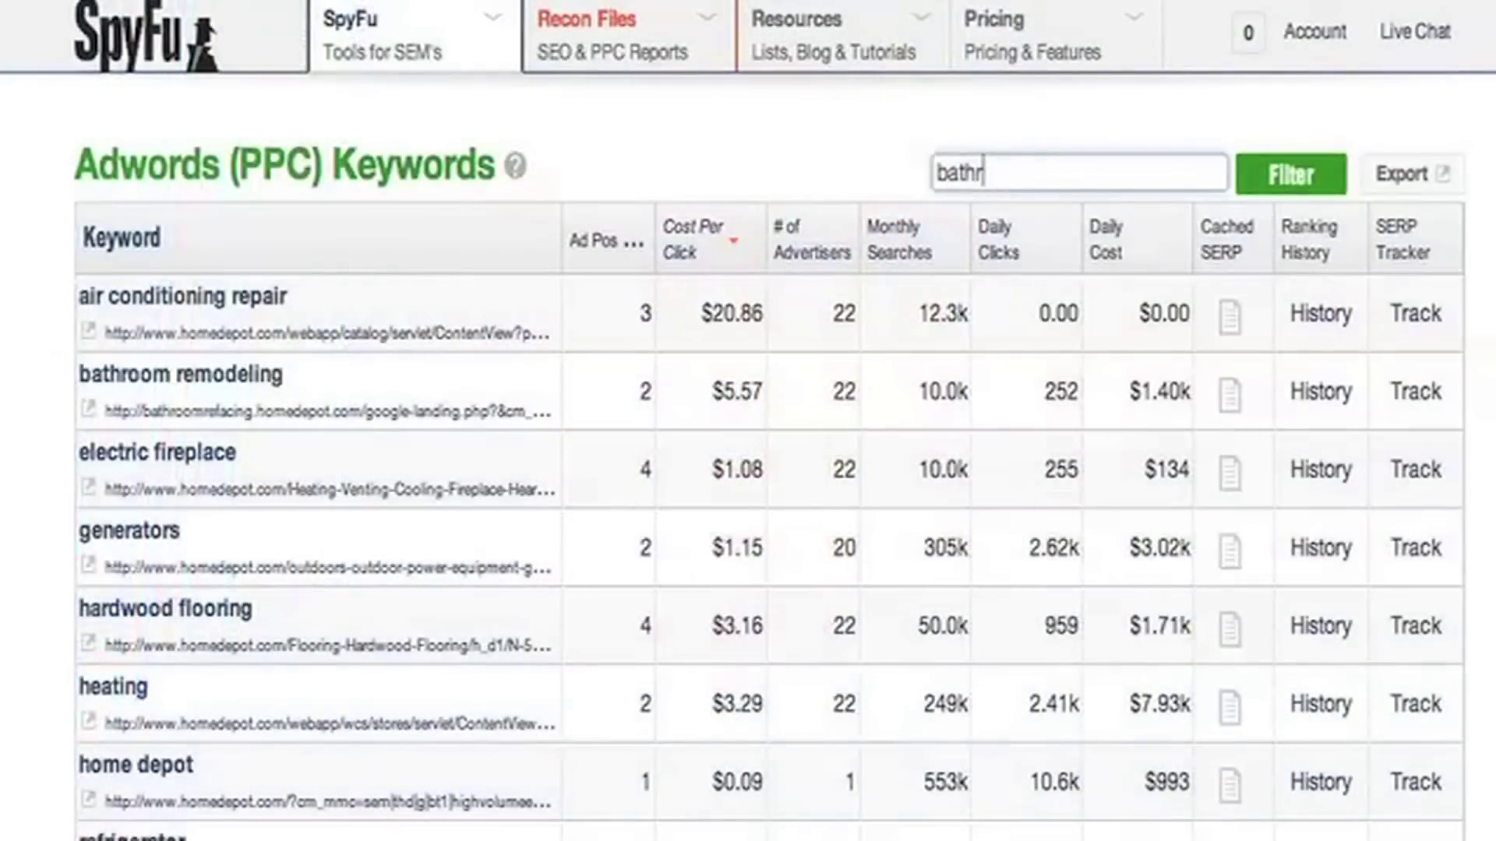
pyautogui.press('Return')
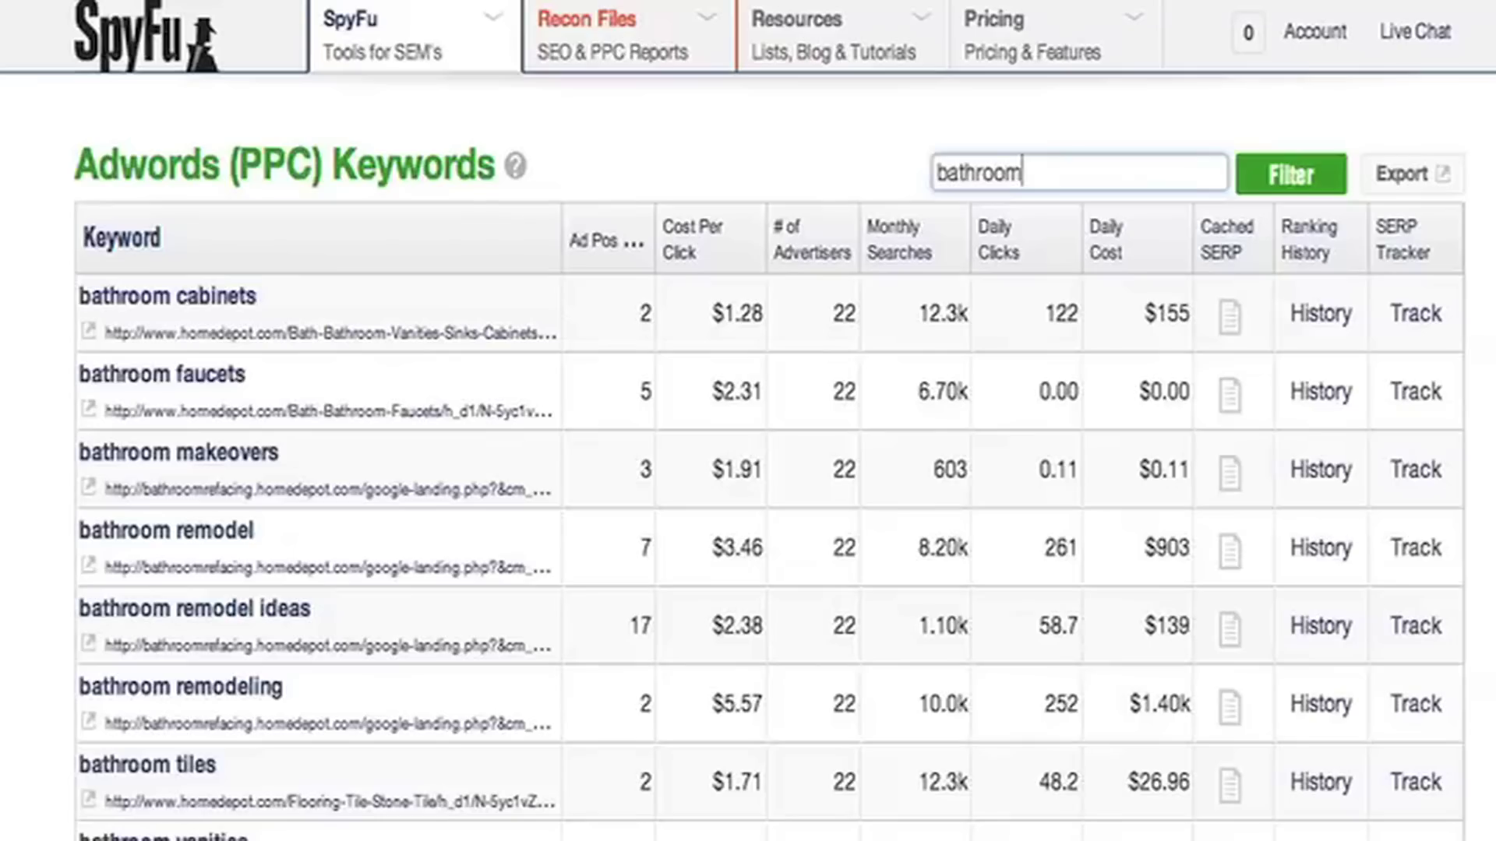
# Filter homedepot.com's organic keywords to 'furniture' terms.
pyautogui.scroll(15, 168, 561)
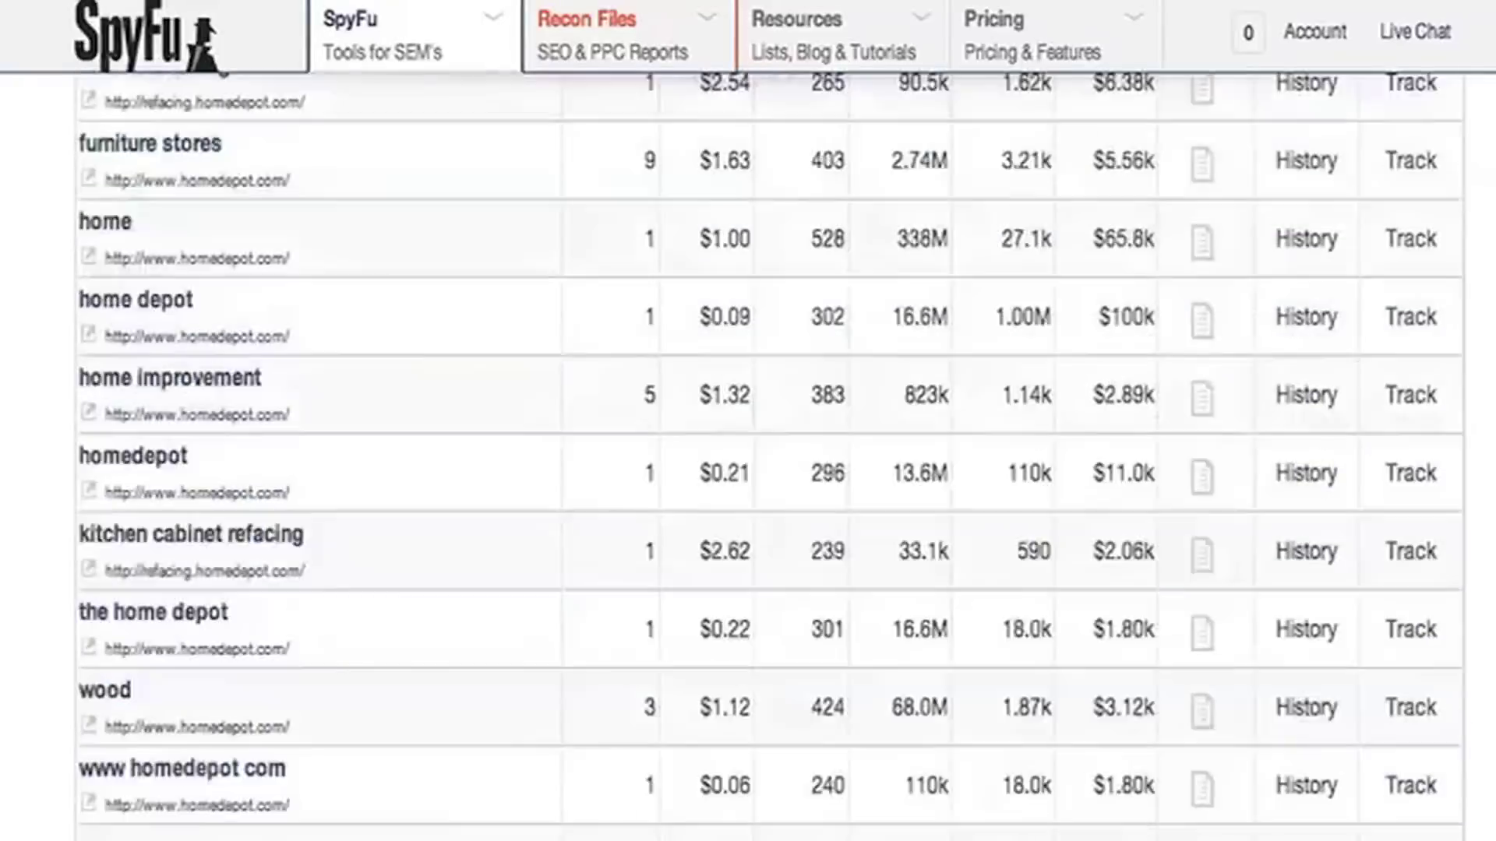
pyautogui.write('furniture')
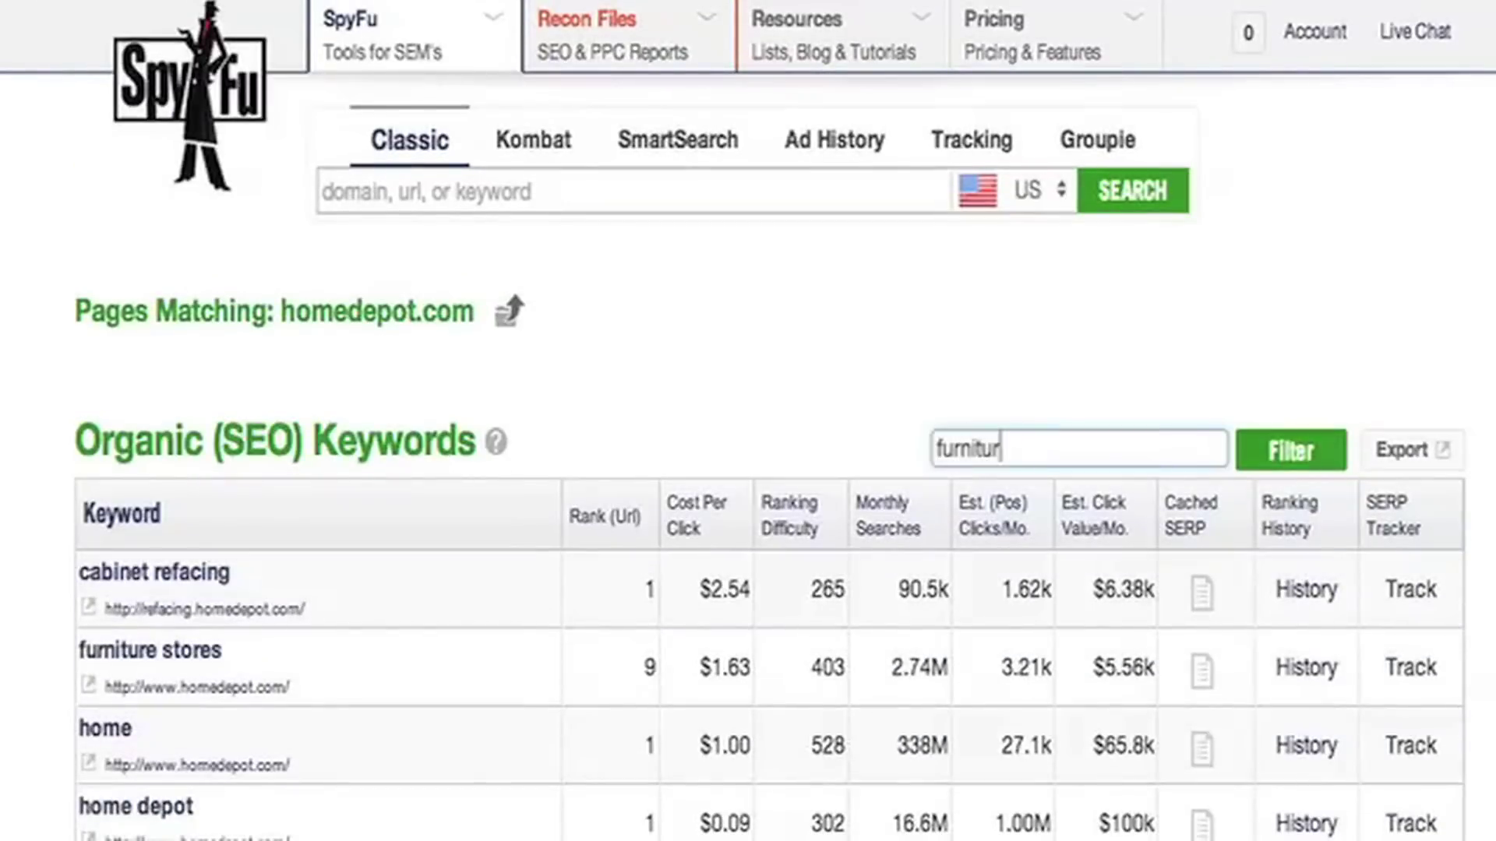
pyautogui.press('Return')
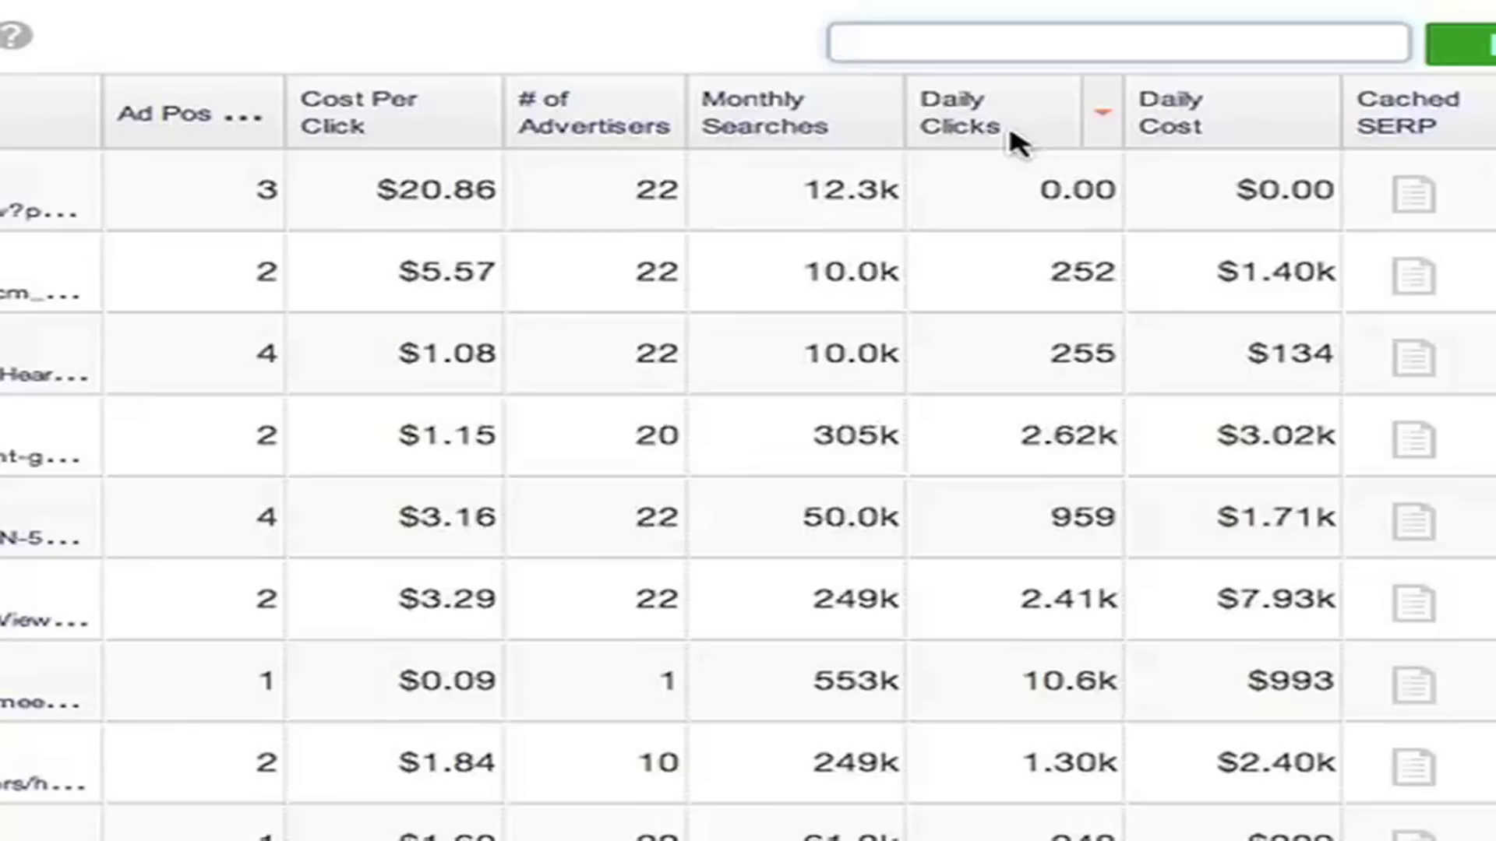
# Sort paid keywords by daily cost, daily clicks, then monthly searches; highlight the Bathroom Remodeling ad.
pyautogui.click(1319, 125)
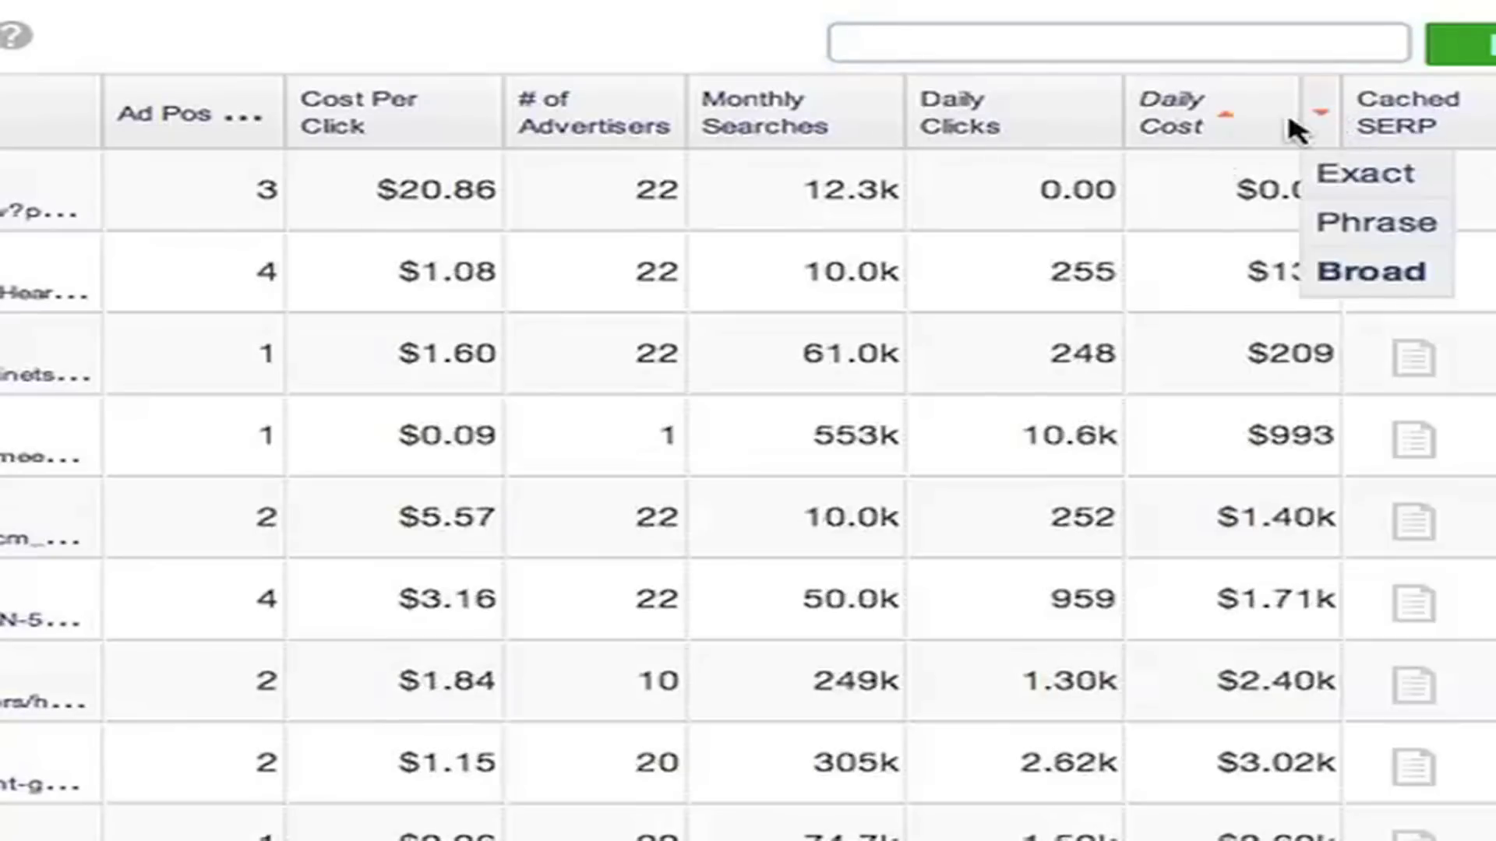
pyautogui.click(1102, 117)
pyautogui.click(879, 109)
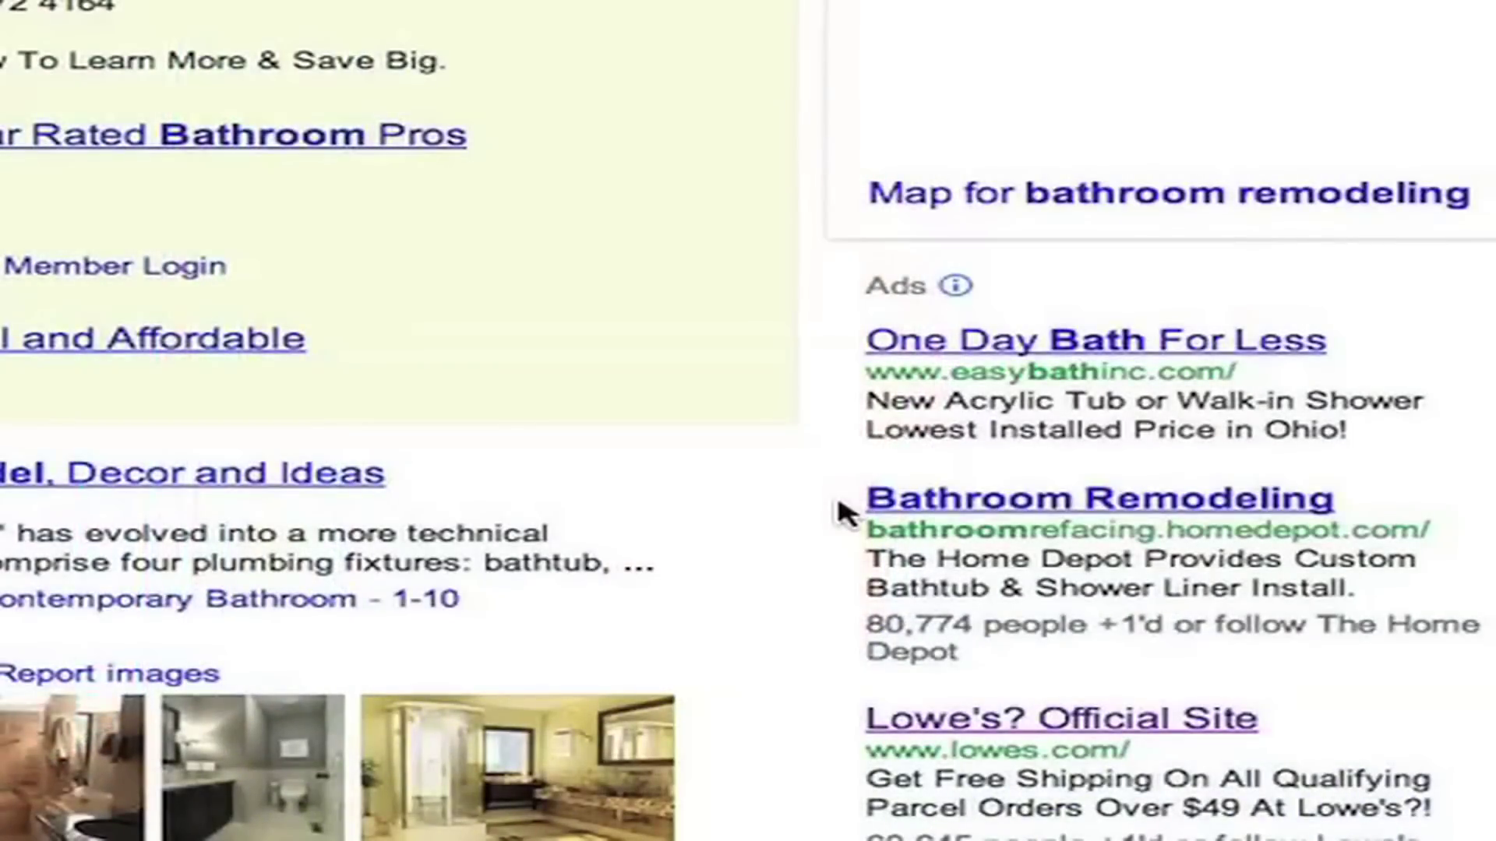
pyautogui.moveTo(863, 500); pyautogui.dragTo(1188, 659)
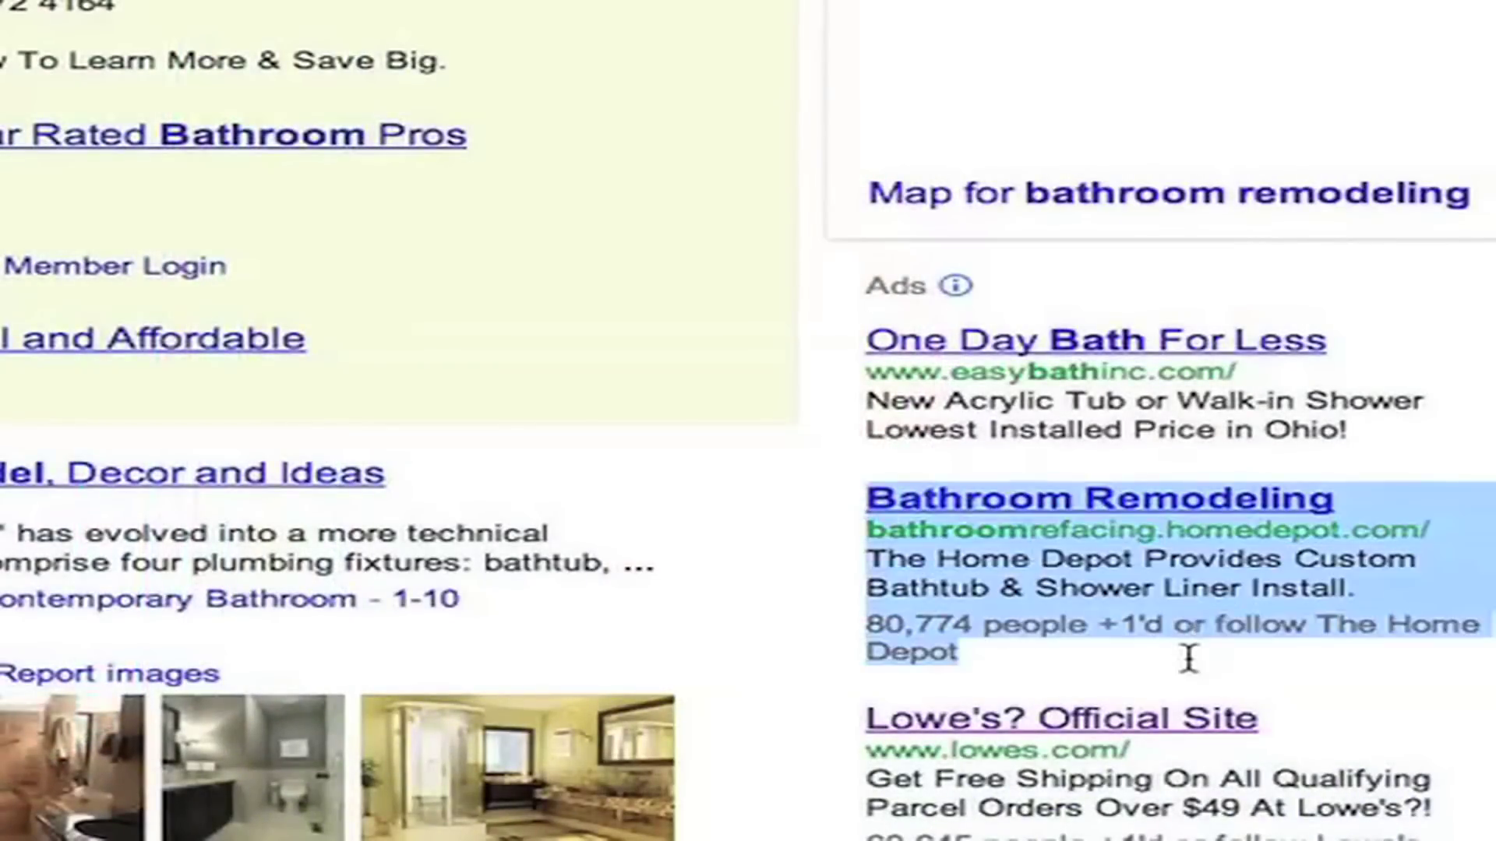
pyautogui.click(1459, 568)
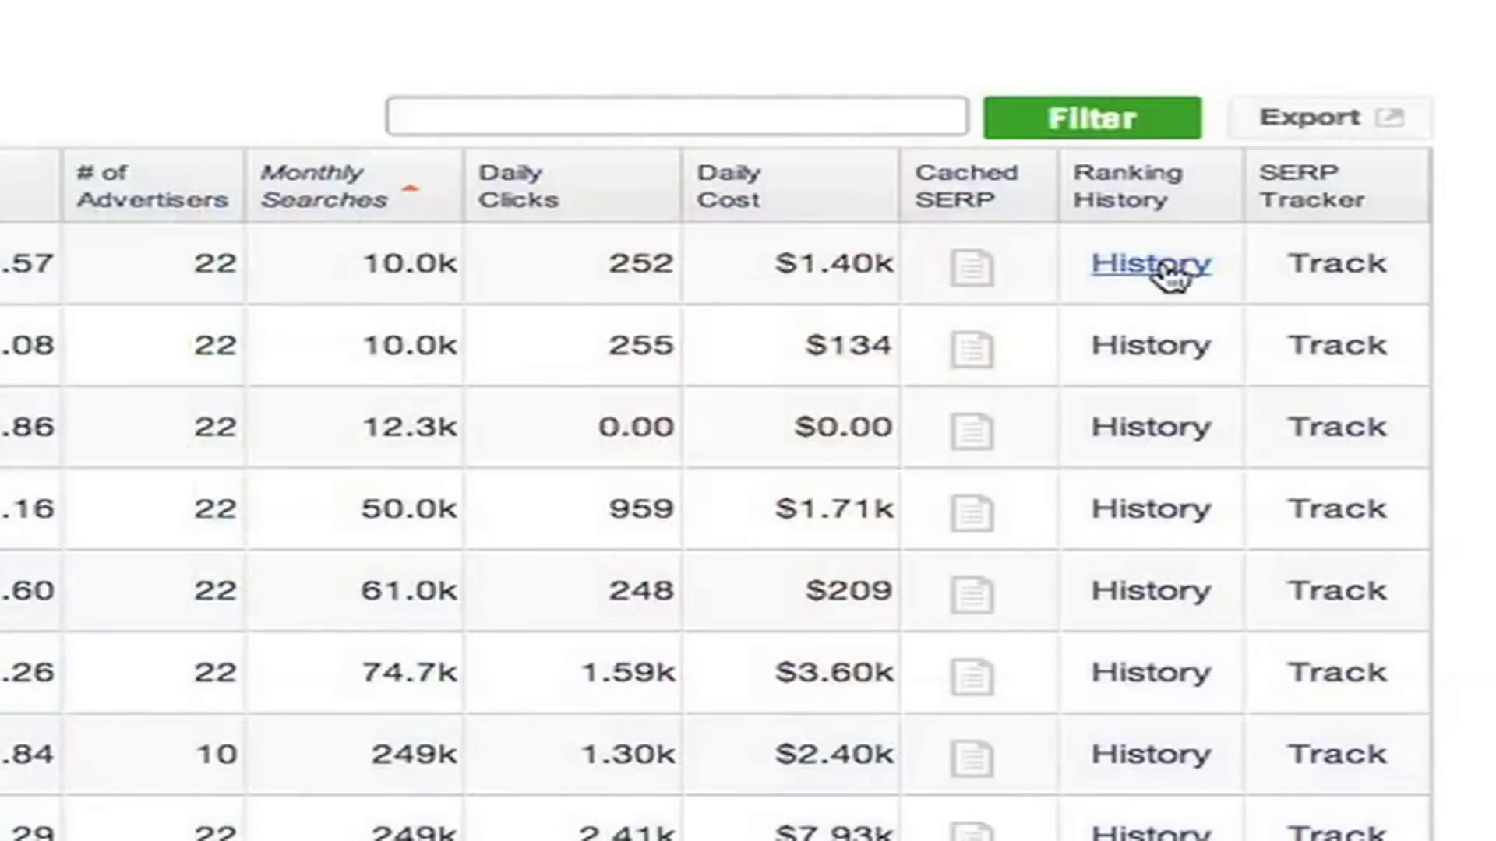
# Open the Ad History grid for the top homedepot.com paid keyword to see monthly advertiser domains.
pyautogui.click(1151, 265)
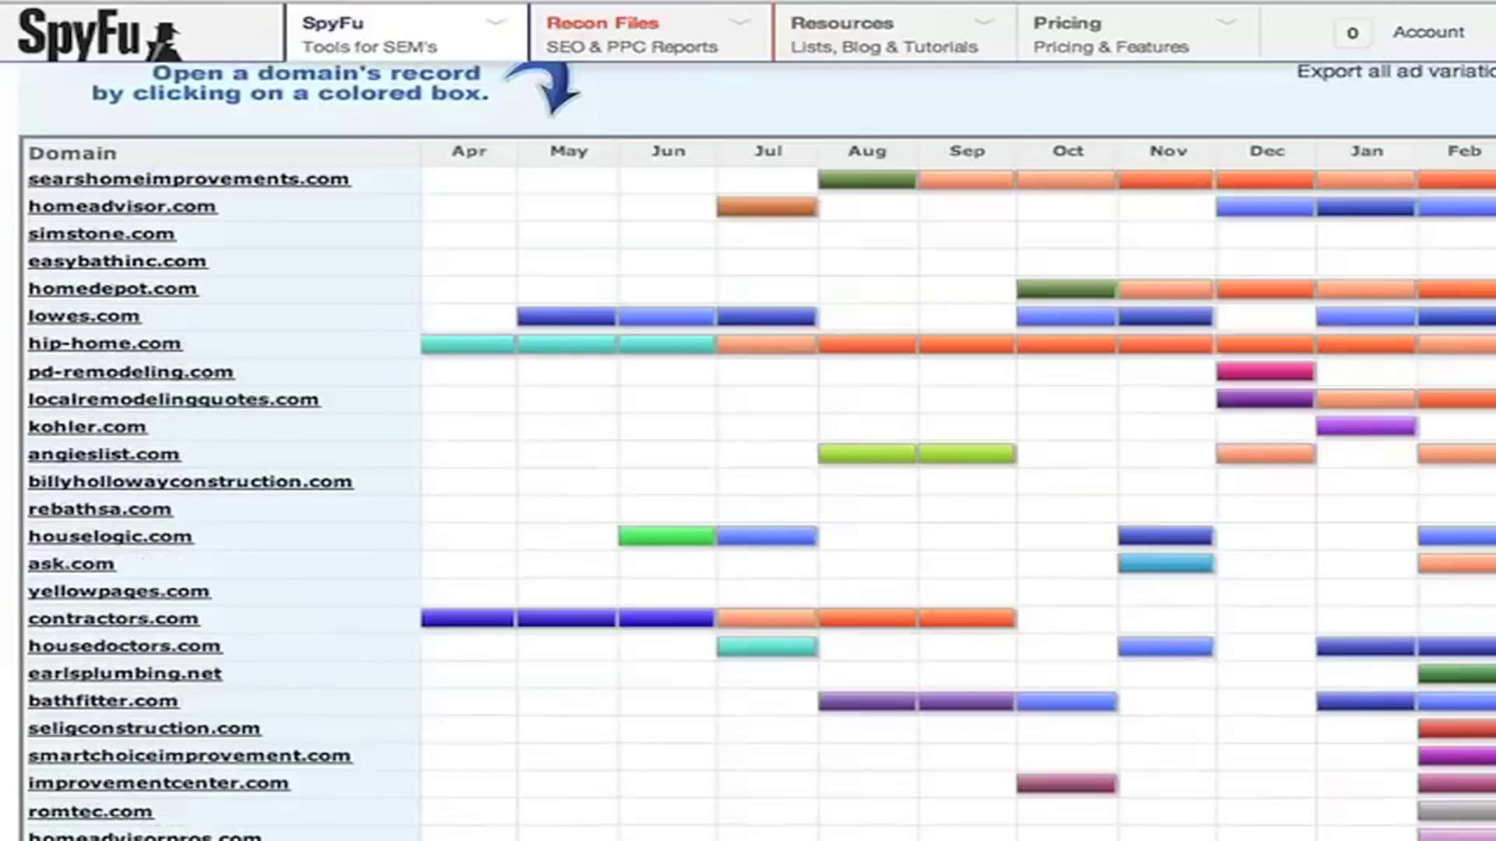
pyautogui.scroll(-2, 748, 451)
pyautogui.scroll(2, 748, 452)
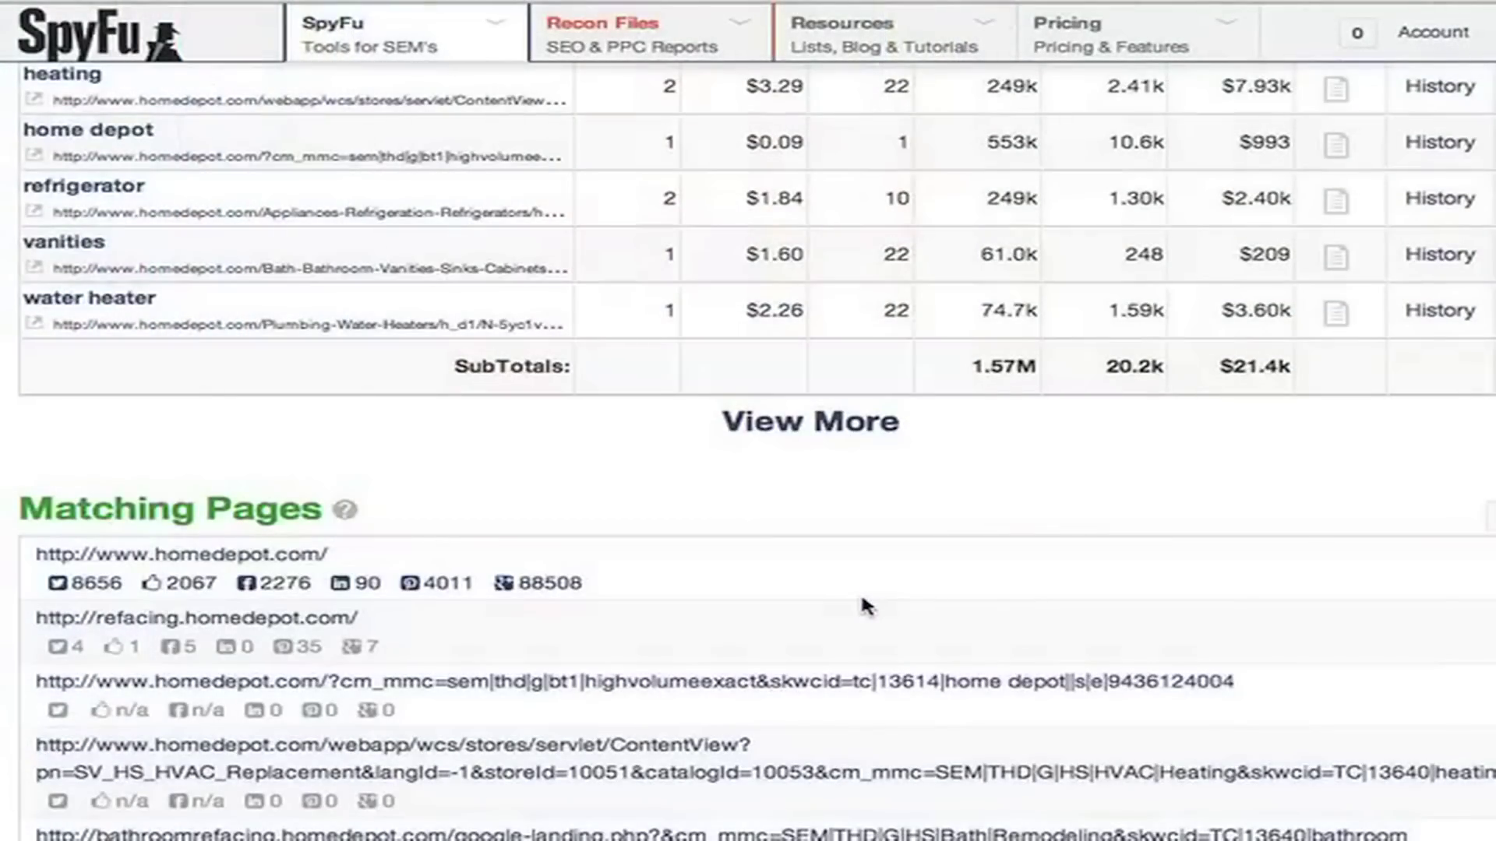
# Scroll down to homedepot.com's Matching Pages list, led by the homepage's share counts.
pyautogui.scroll(-5, 863, 601)
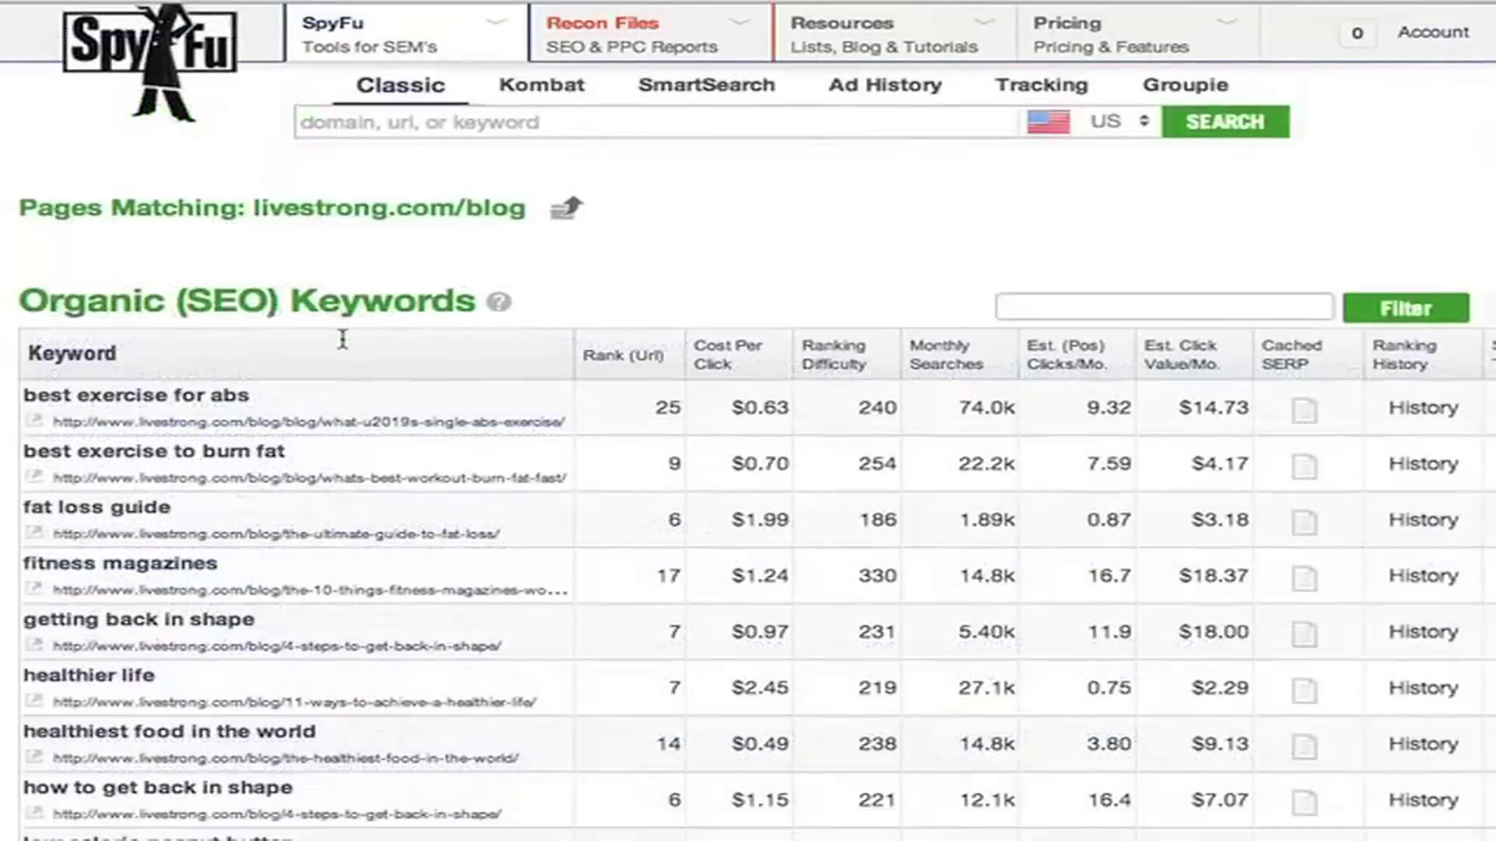
# Scroll to livestrong.com/blog Matching Pages, led by 'the-10-things-fitness-magazines-wont-tell-you' (279 tweets, 427 likes).
pyautogui.scroll(-10, 344, 333)
pyautogui.scroll(-7, 344, 346)
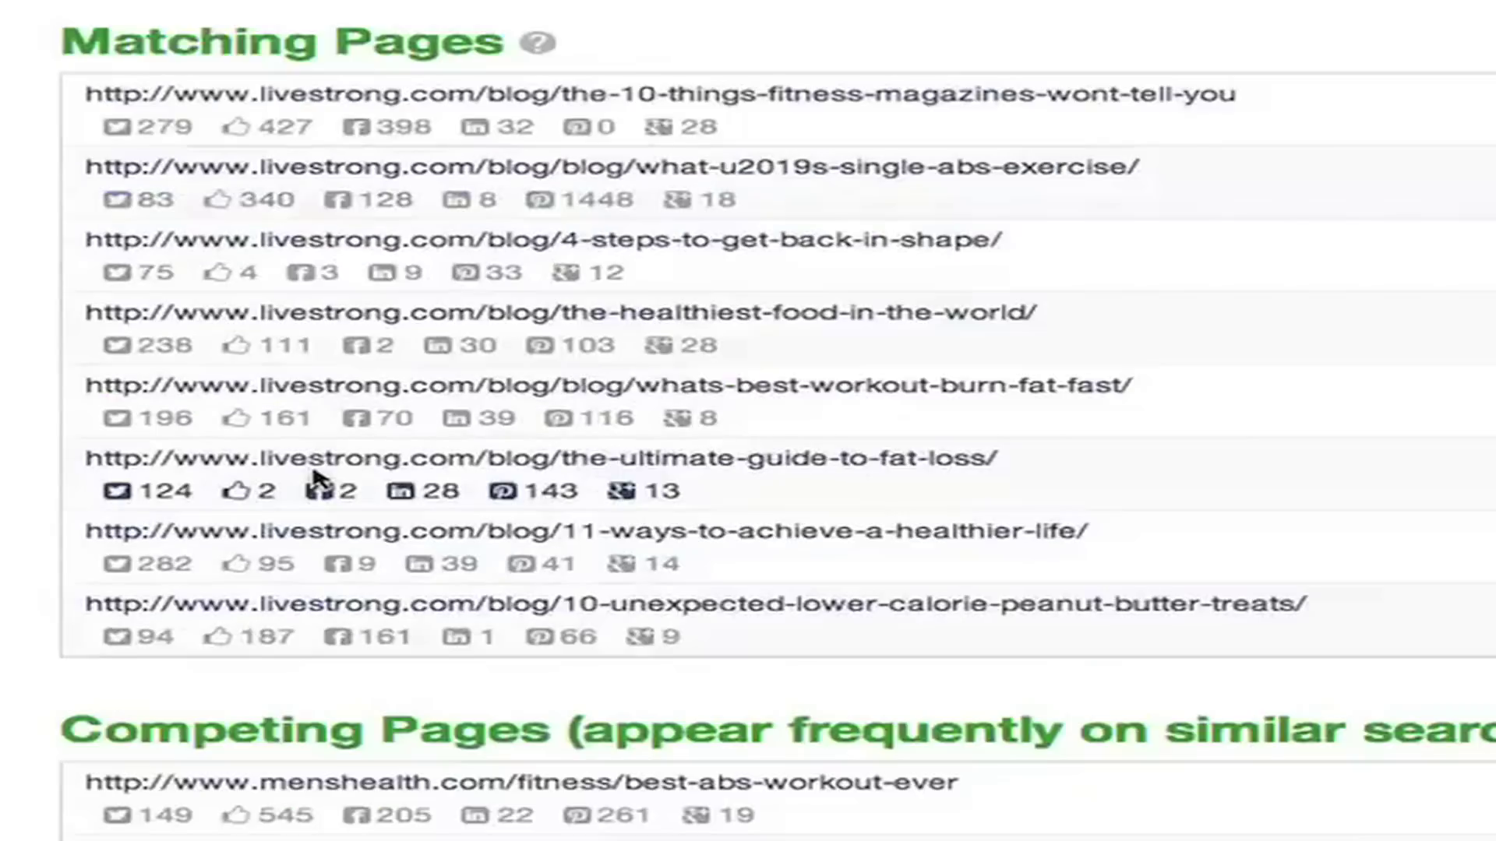
# Review Competing Pages, then return to Organic Keywords led by 'best exercise for abs' (rank 25, $0.63).
pyautogui.scroll(-10, 314, 476)
pyautogui.scroll(4, 314, 477)
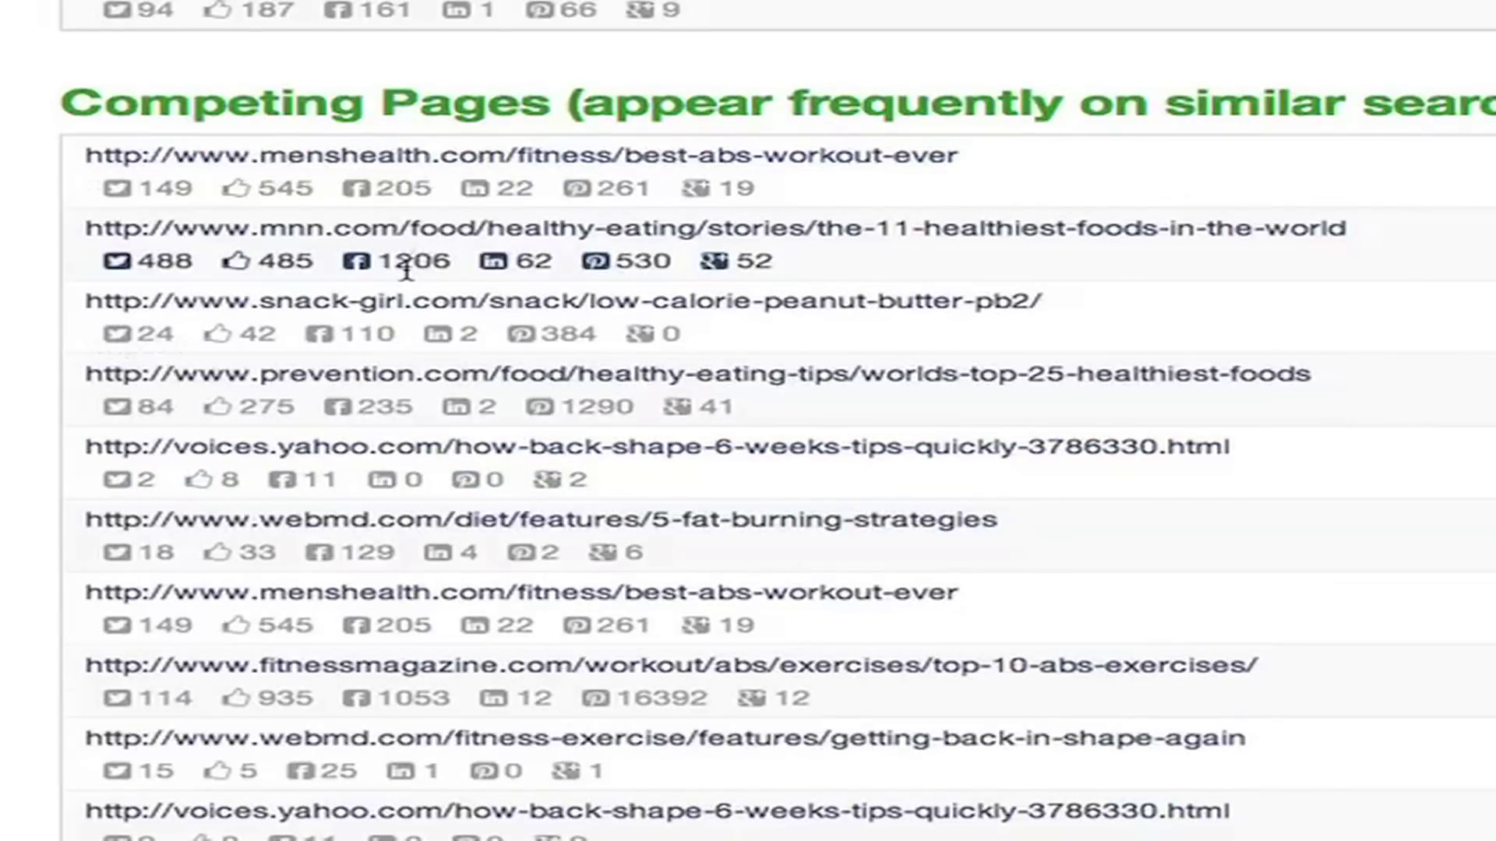
pyautogui.scroll(10, 410, 269)
pyautogui.scroll(10, 411, 279)
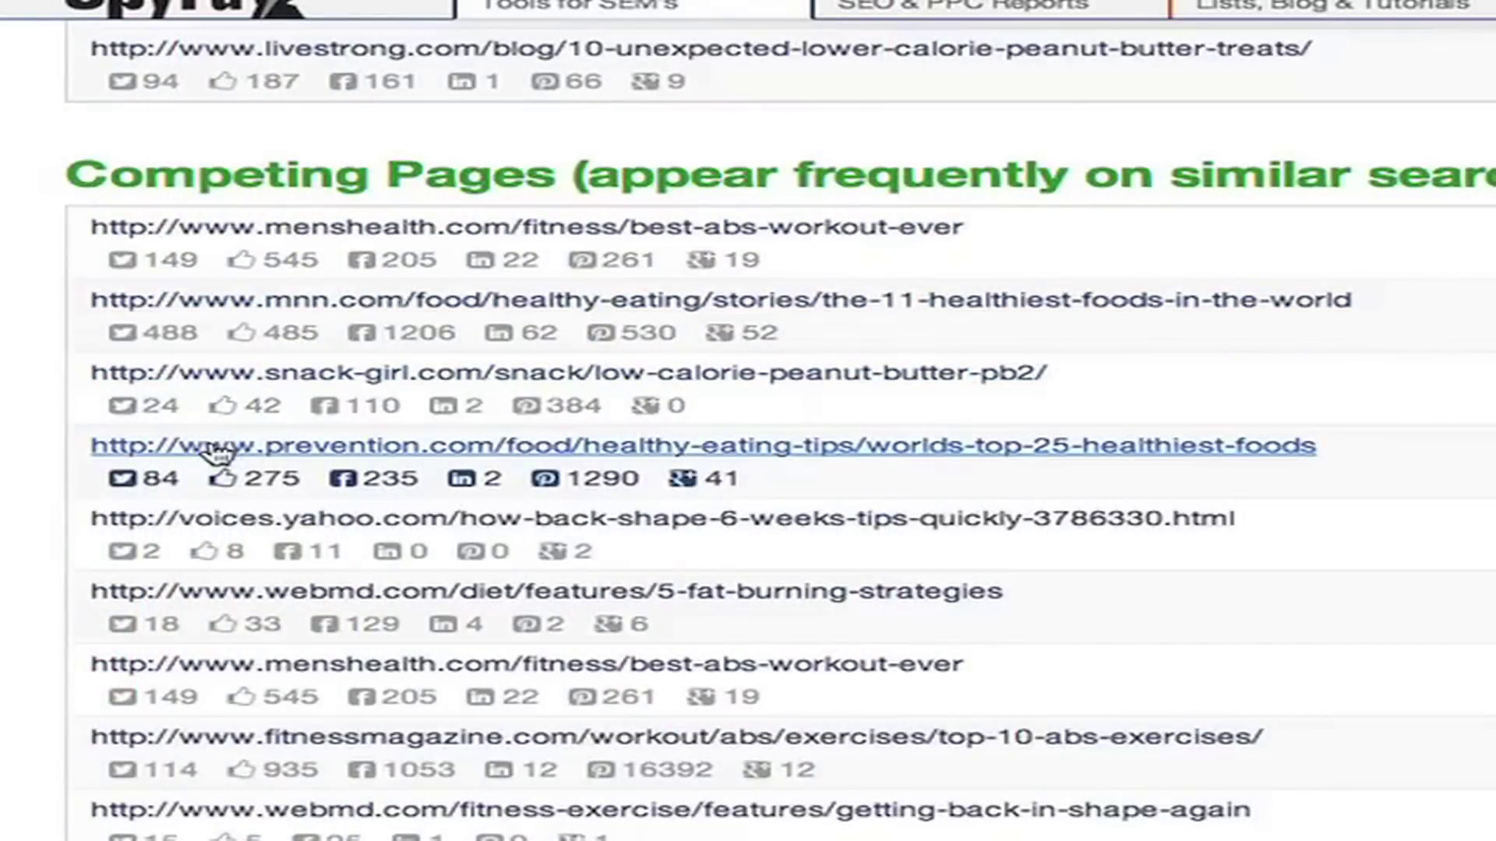
pyautogui.scroll(15, 211, 448)
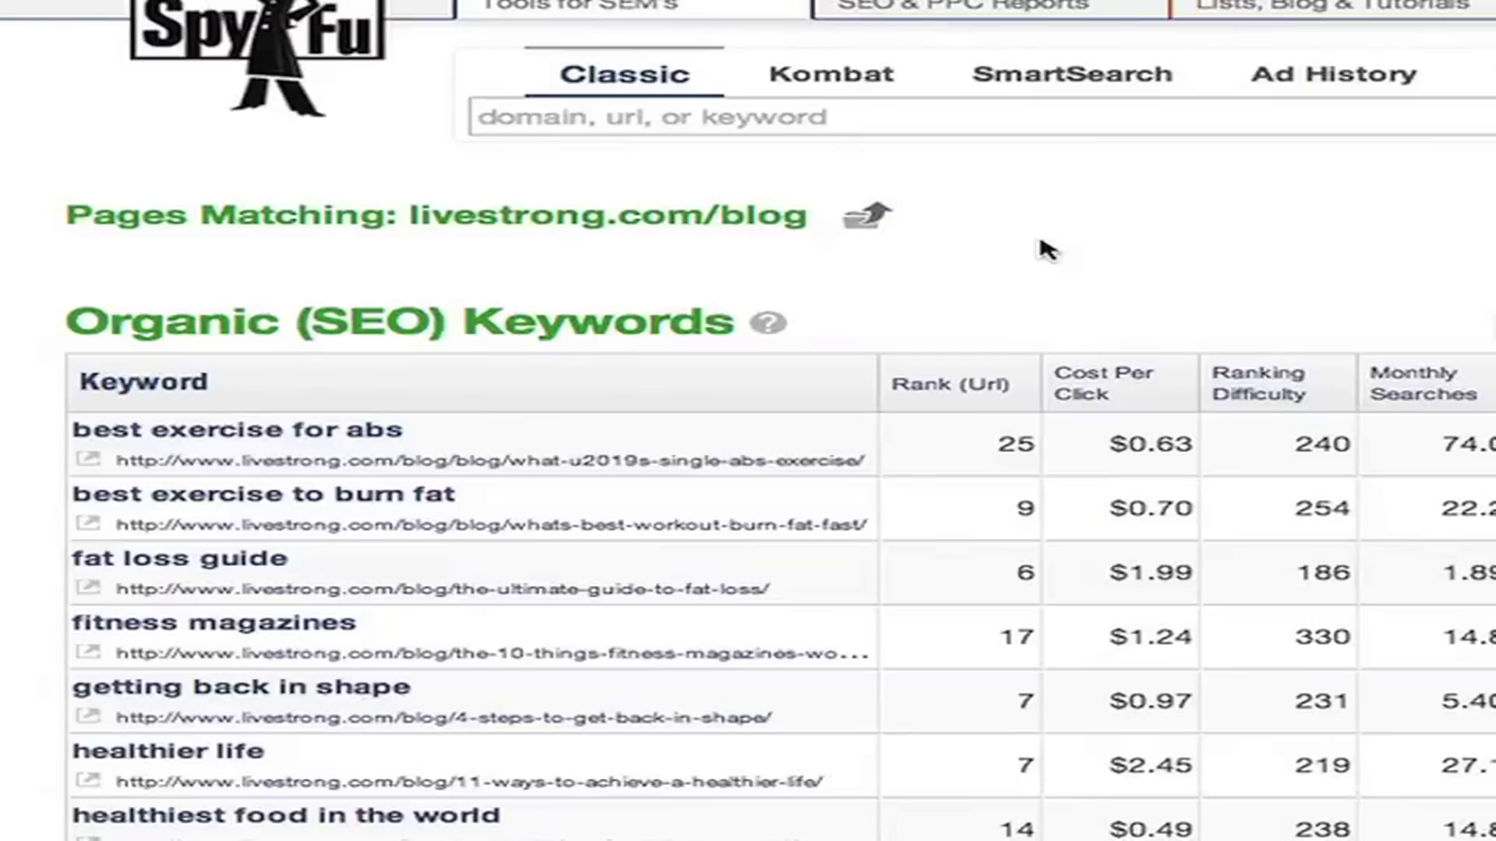
# Broaden Pages Matching to livestrong.com and scroll to Competing Pages, led by menshealth.com's best-abs-workout-ever page.
pyautogui.click(864, 218)
pyautogui.scroll(-5, 862, 227)
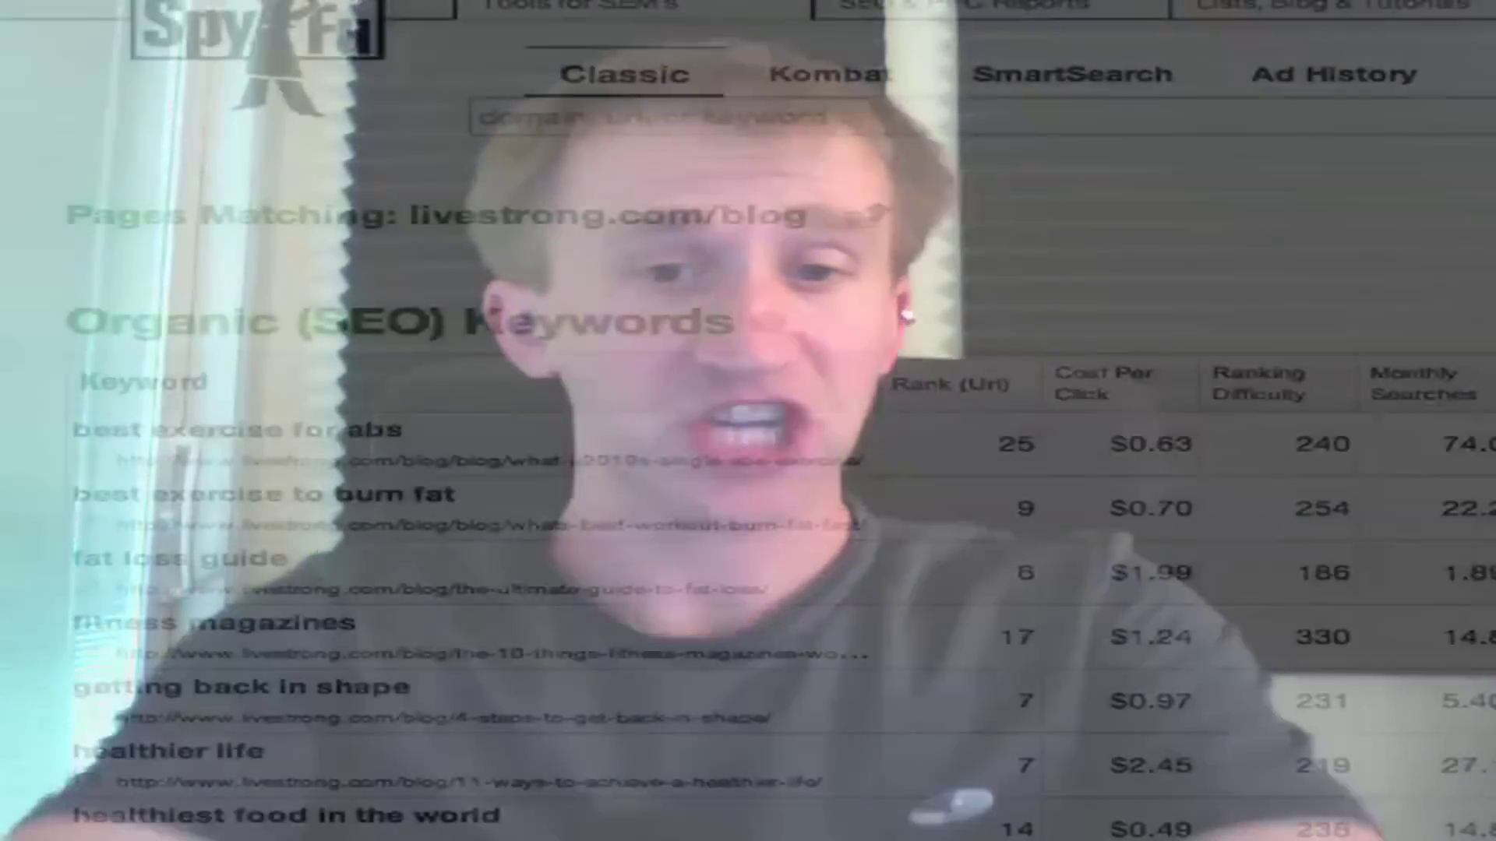
pyautogui.scroll(-10, 885, 150)
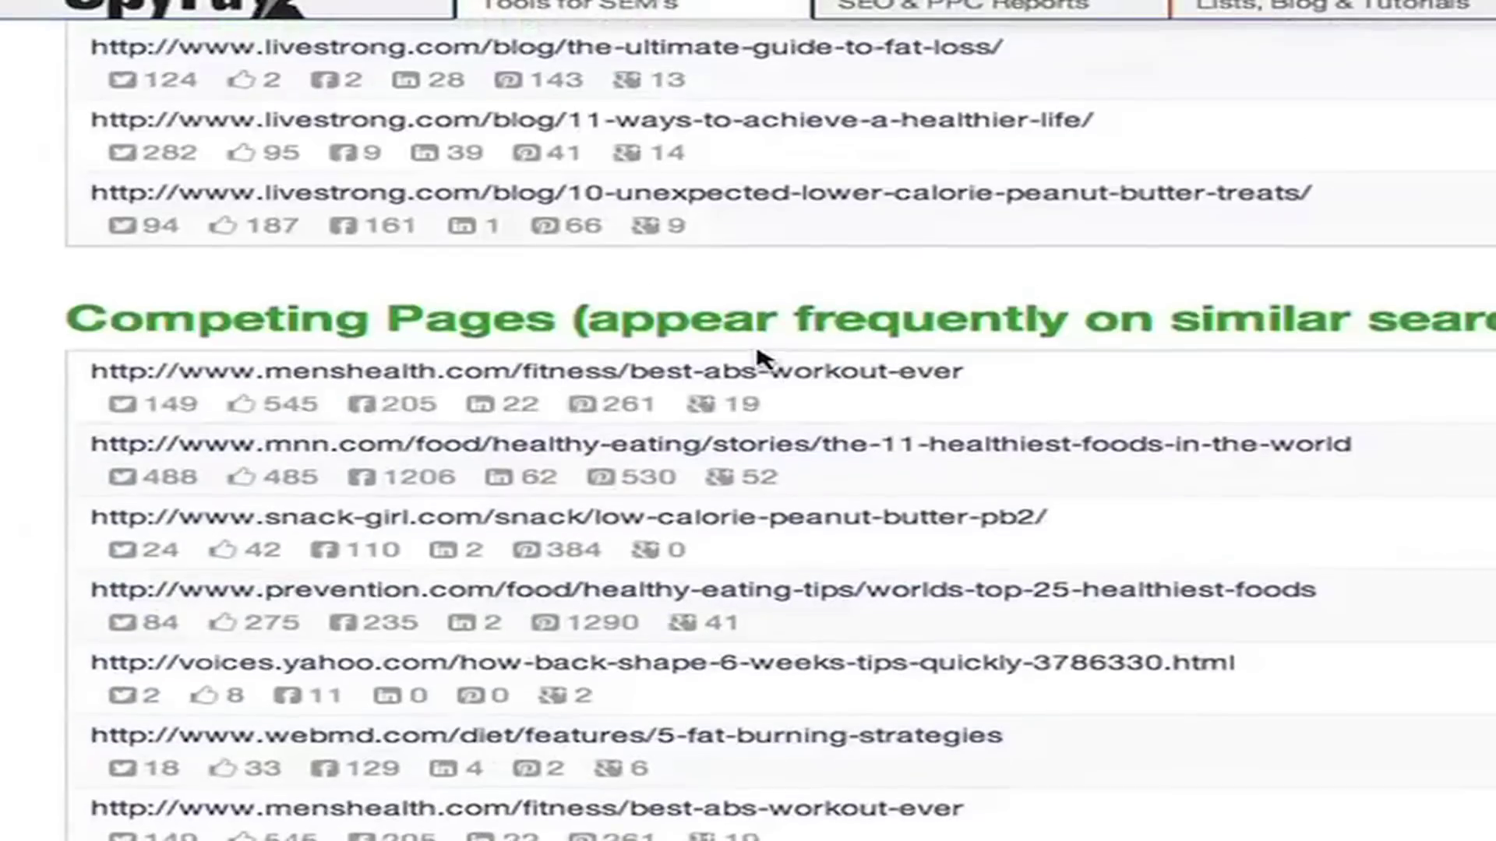
pyautogui.scroll(-3, 760, 358)
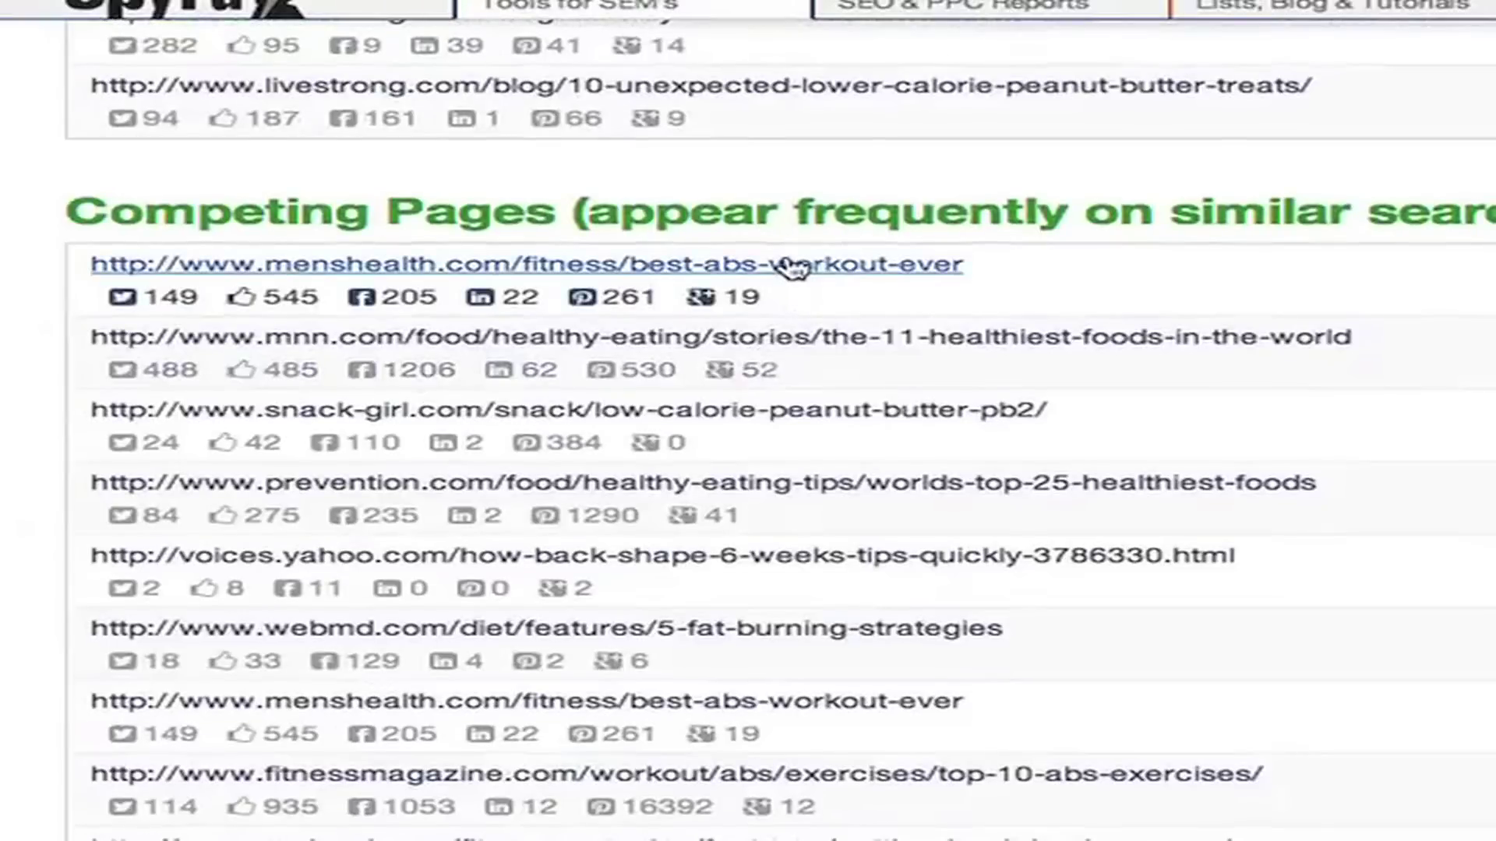